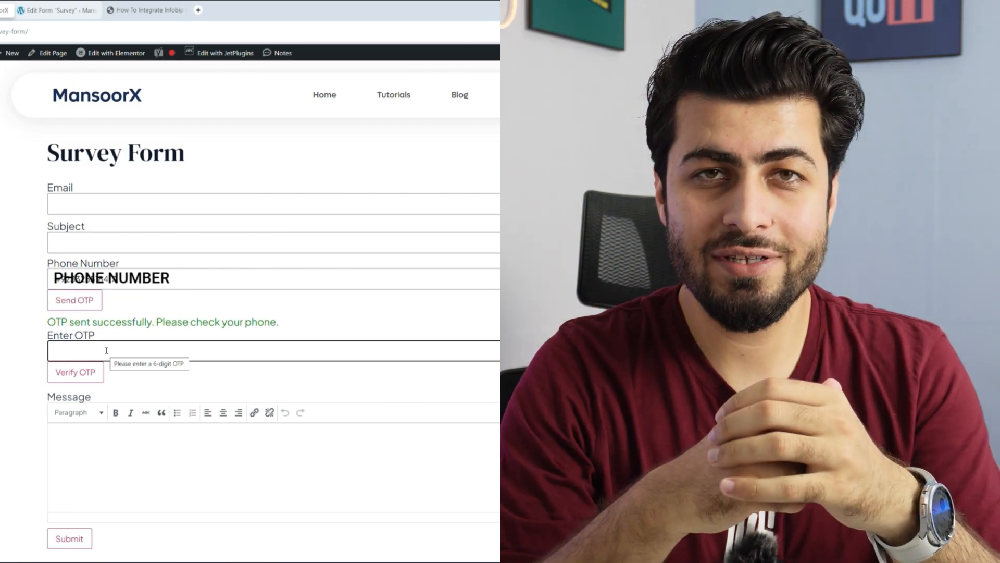
Enter the received one-time code in the Survey Form's Enter OTP field, verify it, and check the Phone Number field.
key(ctrl+v)
click(81, 374)
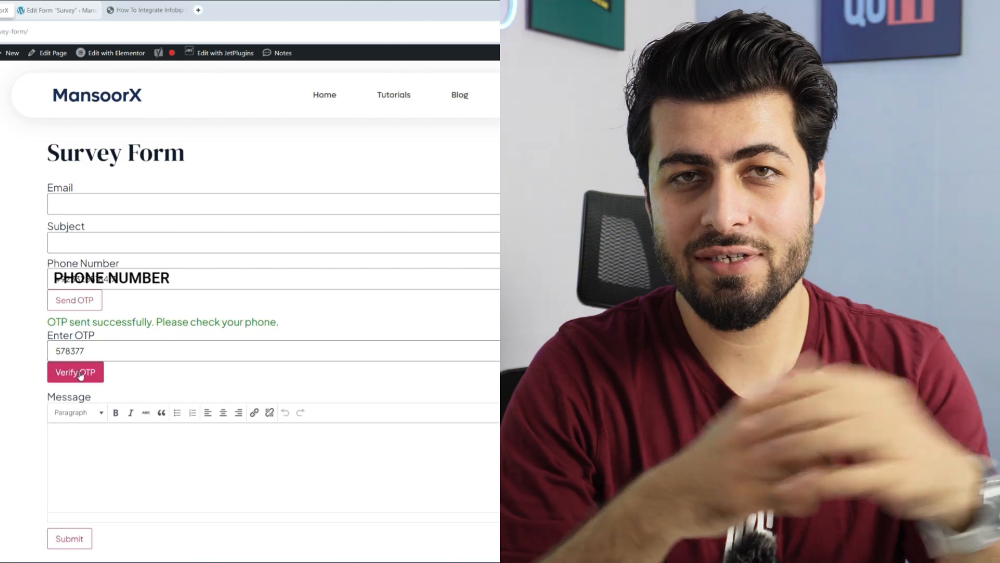
drag(49, 301, 66, 279)
click(170, 296)
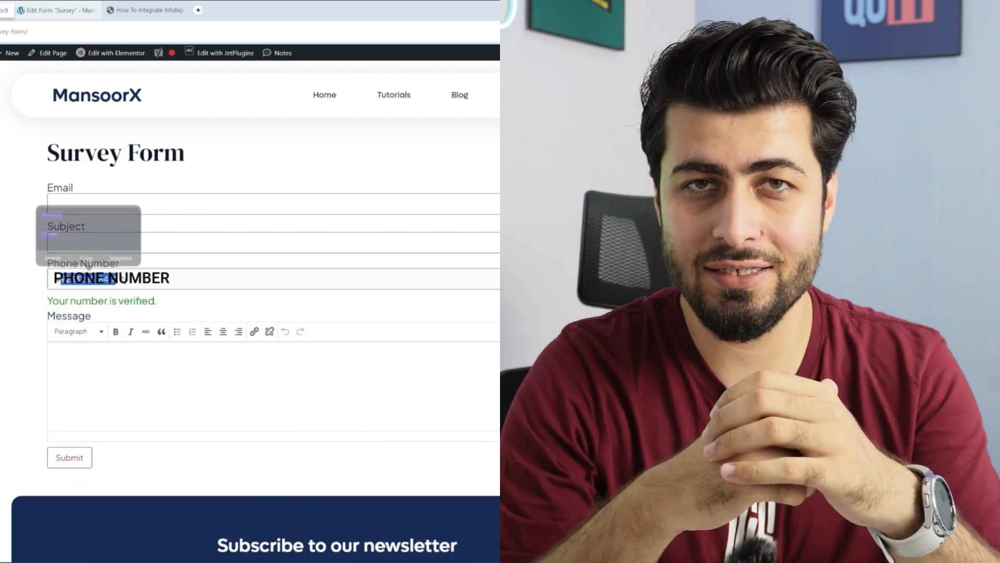
click(170, 279)
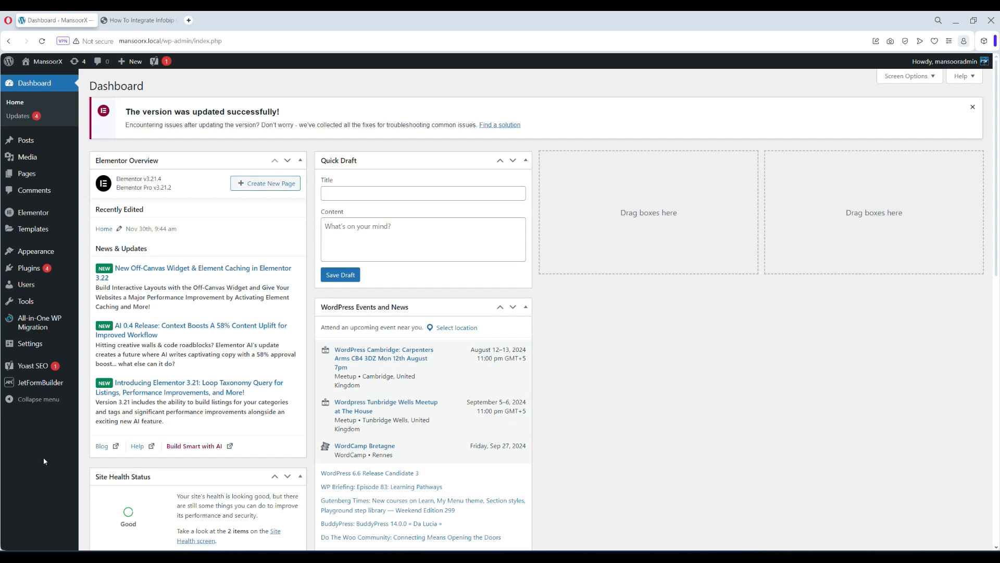
Create a new JetFormBuilder form titled "Survey" using the Contact form pattern.
mouse_move(38, 383)
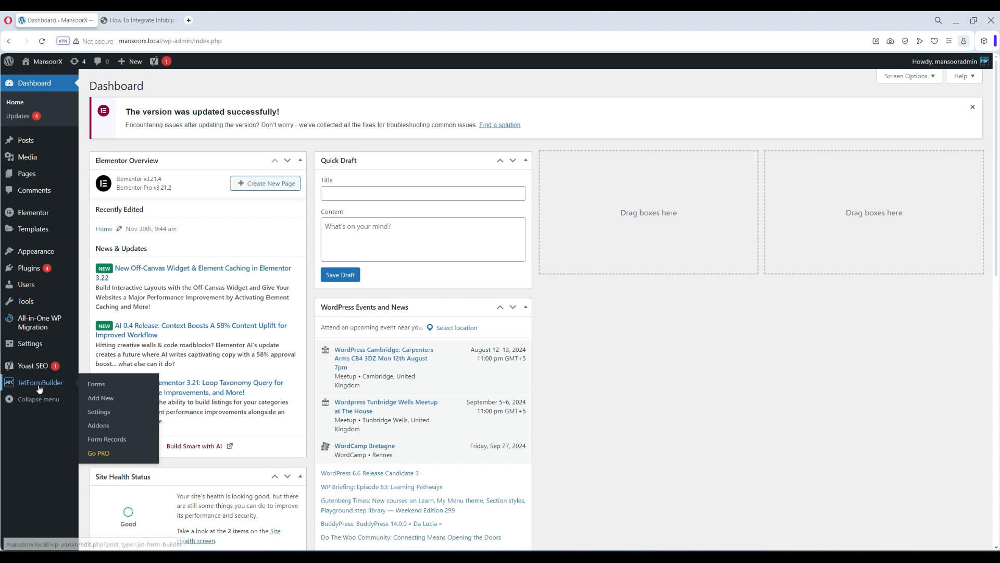
click(99, 399)
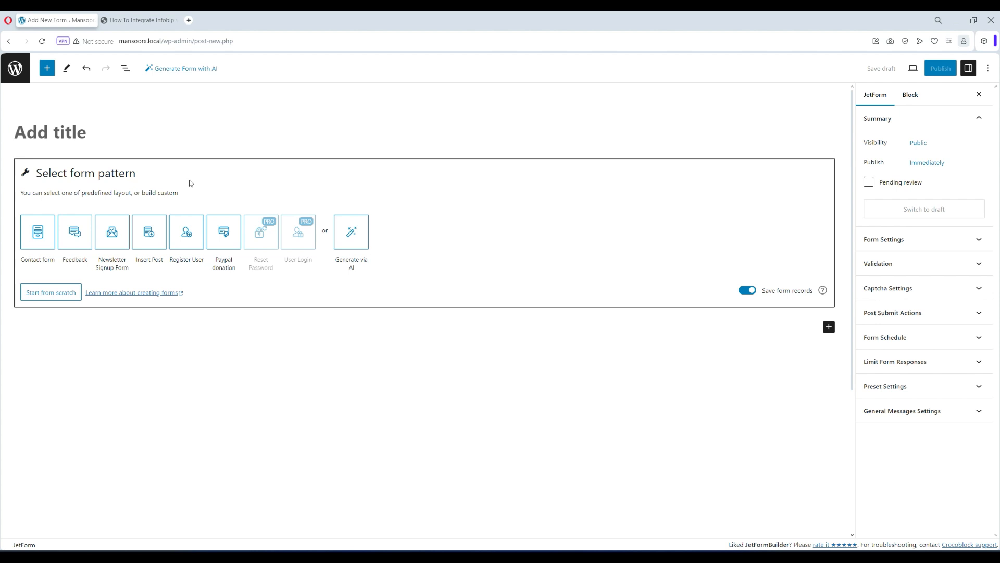
text(Survey)
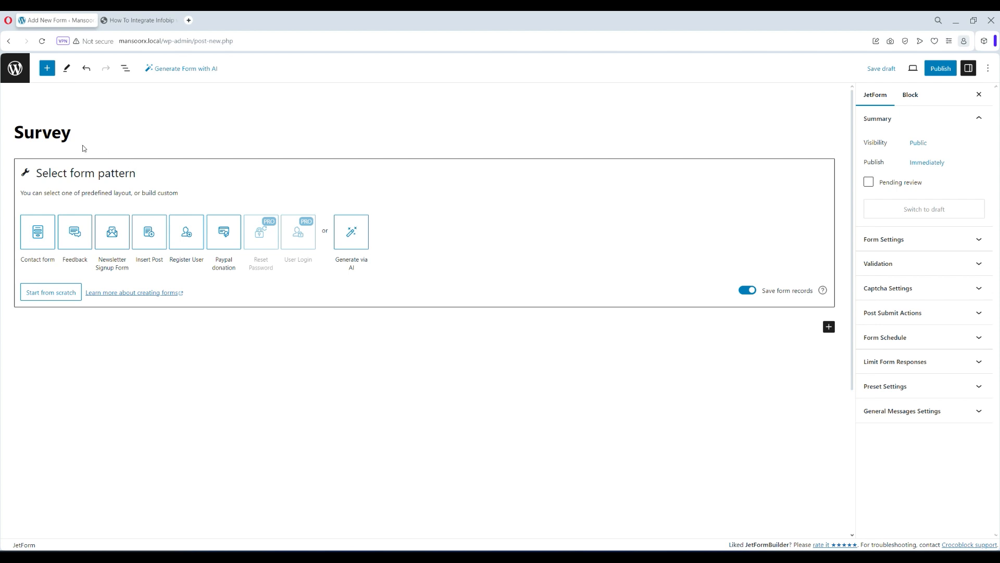
click(40, 235)
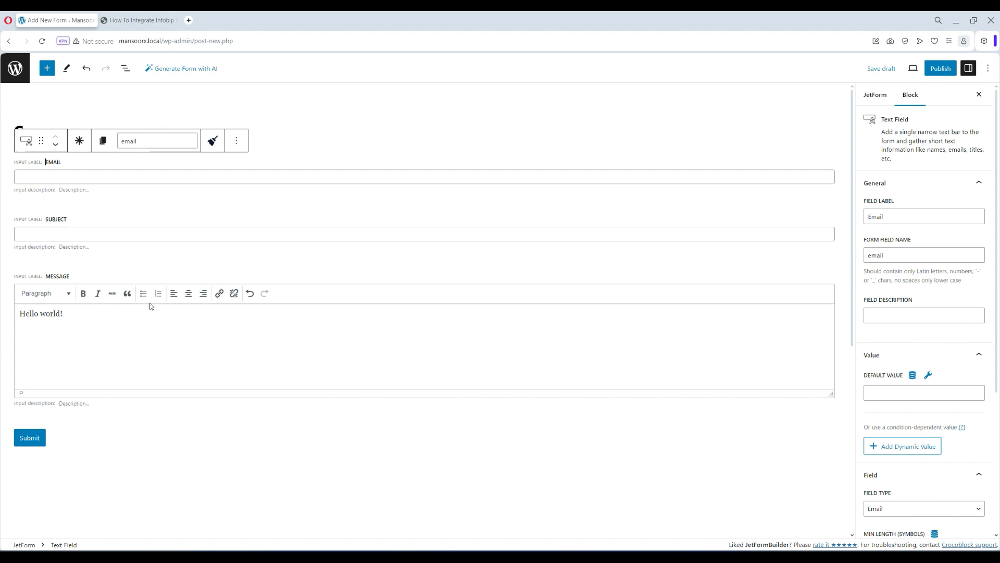
Insert a Custom HTML block between the form's Subject and Message fields.
click(164, 254)
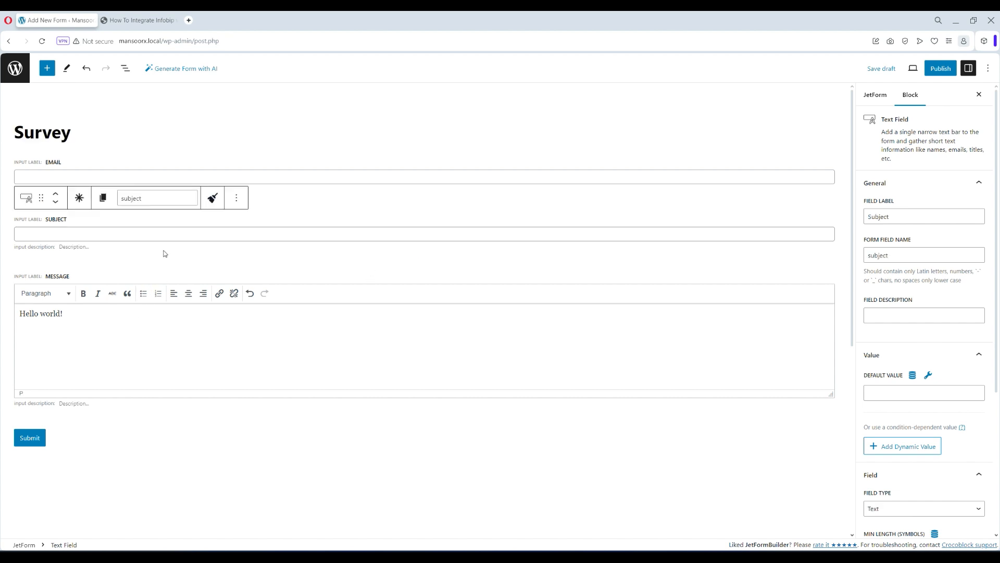
click(47, 67)
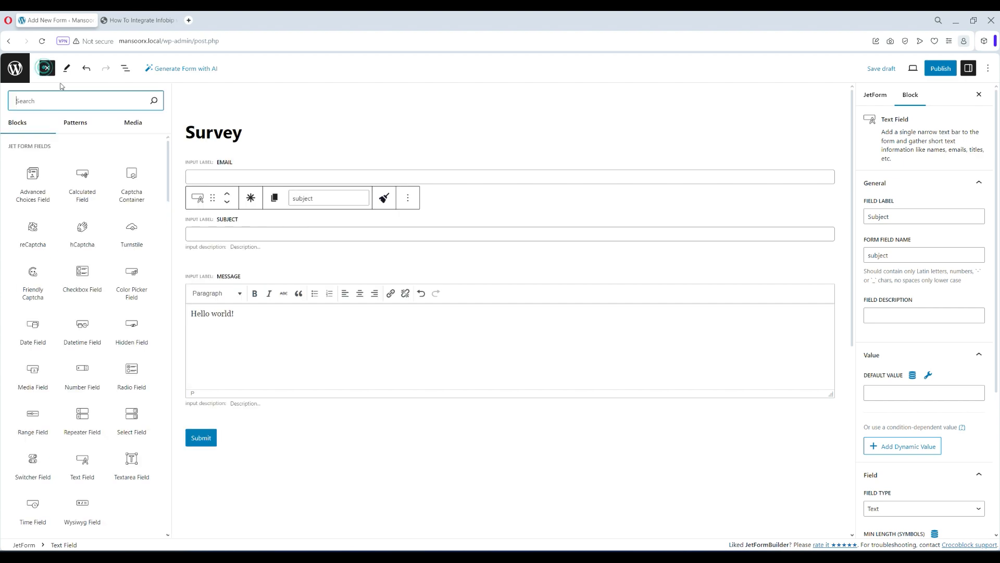
text(html)
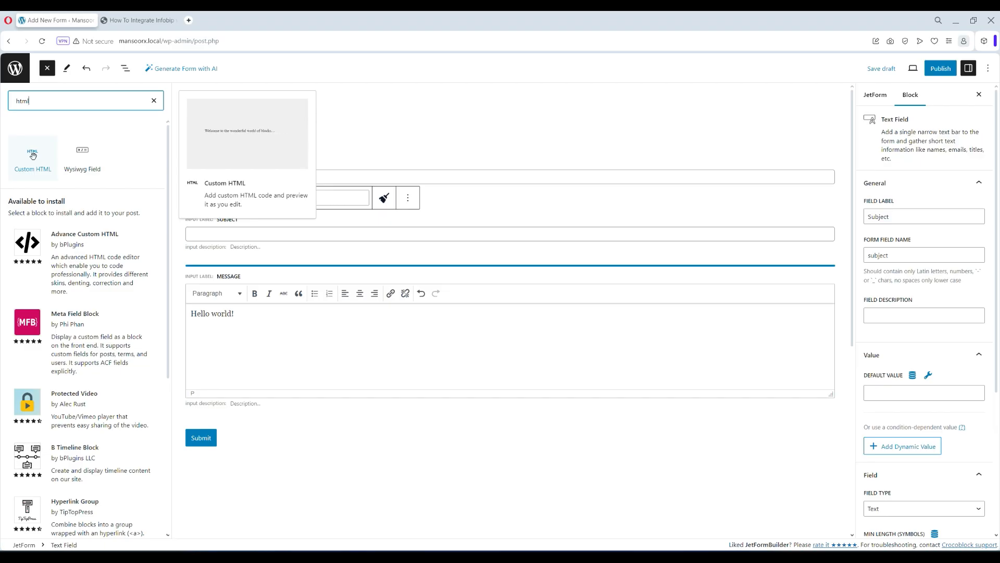
click(32, 155)
click(347, 282)
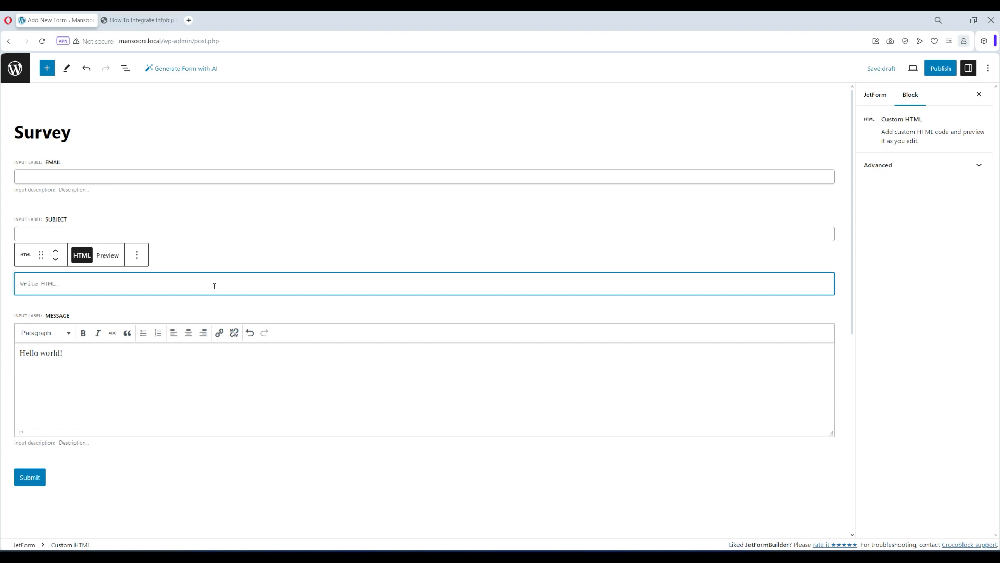
Copy the Step 1 HTML code from the Infobip integration article and paste it into the Survey form's Custom HTML block.
click(137, 20)
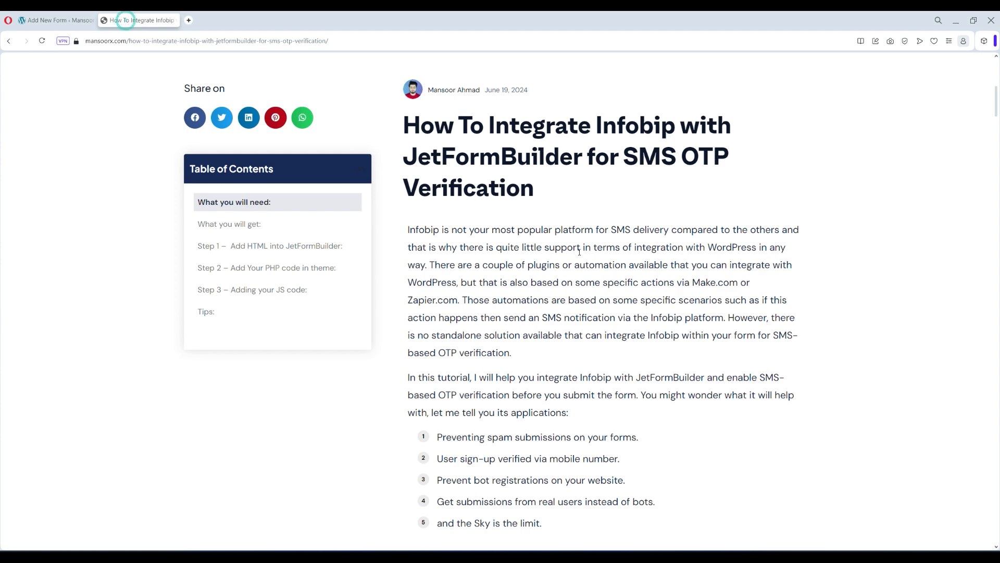
scroll(583, 266, down, 6)
scroll(582, 267, down, 4)
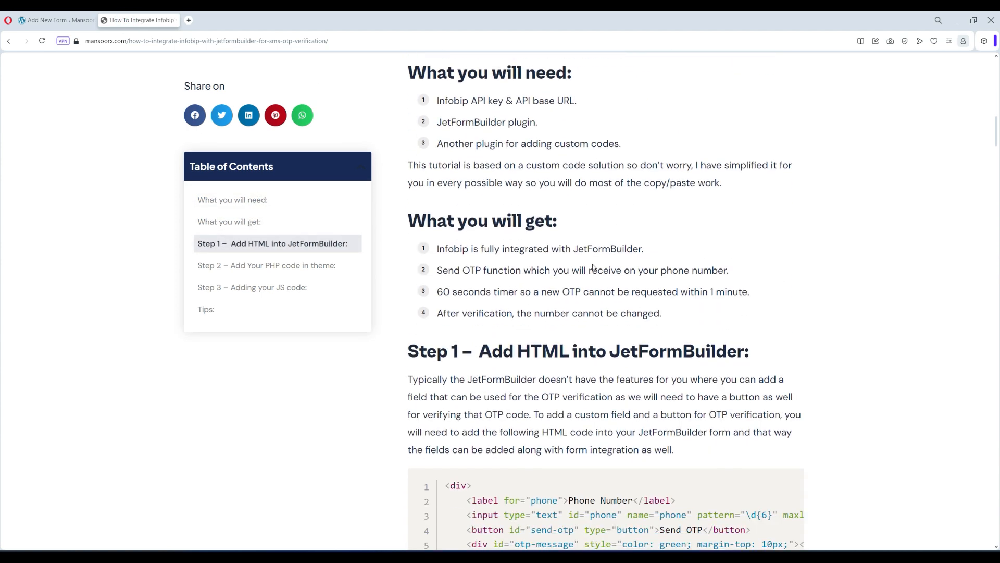
scroll(597, 269, down, 3)
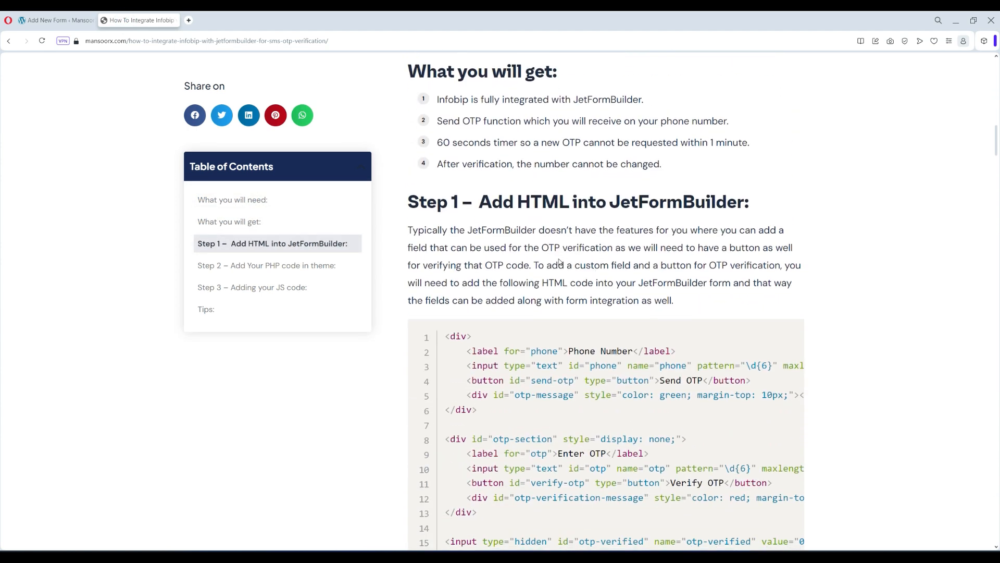
scroll(598, 255, down, 2)
mouse_move(778, 245)
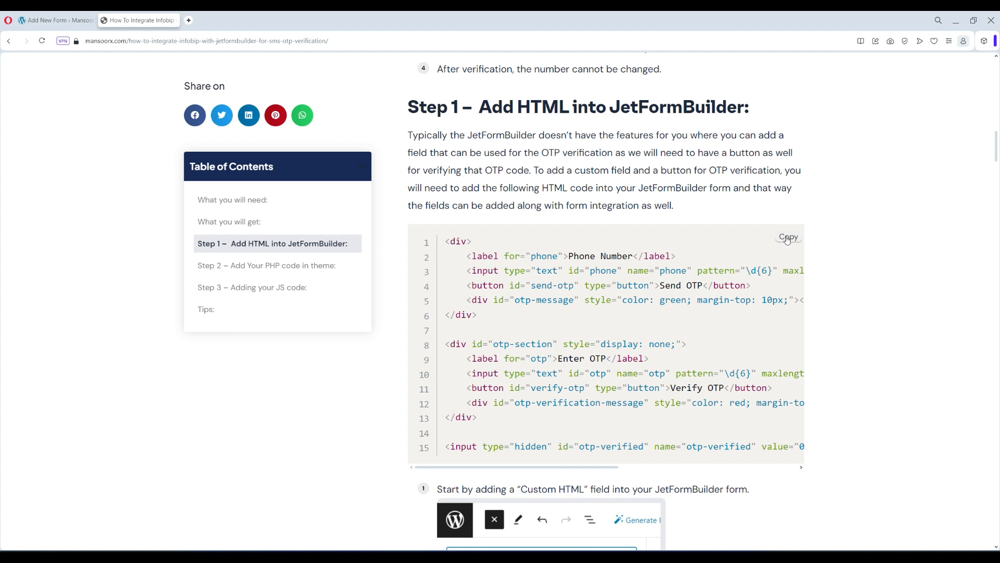
drag(449, 240, 743, 406)
click(490, 252)
drag(438, 107, 638, 108)
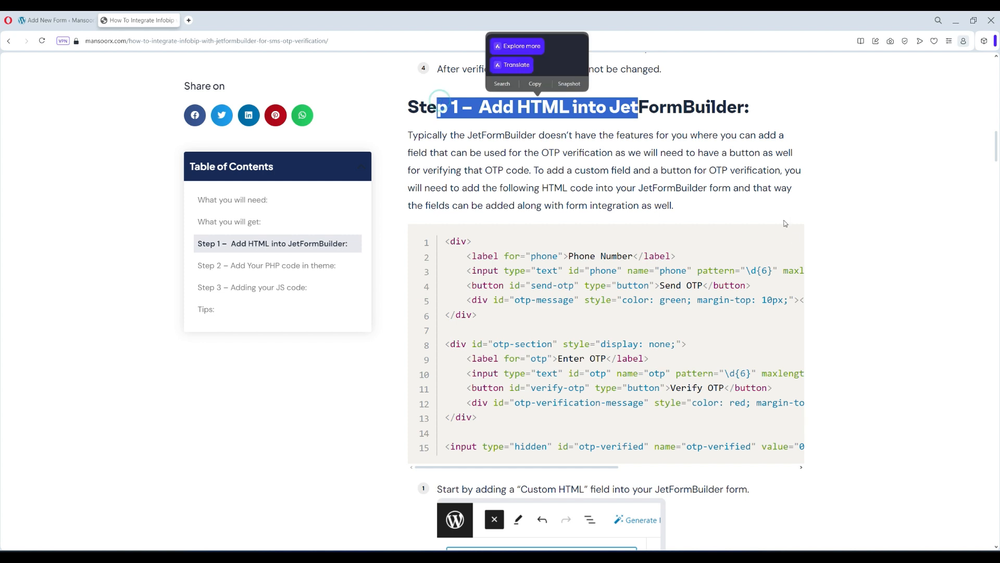
click(789, 237)
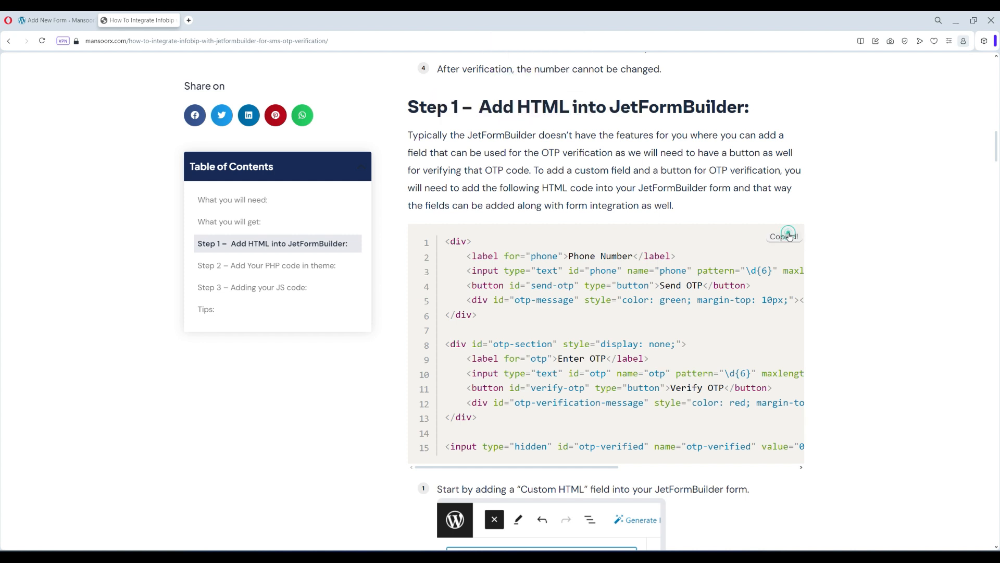
click(54, 19)
key(ctrl+v)
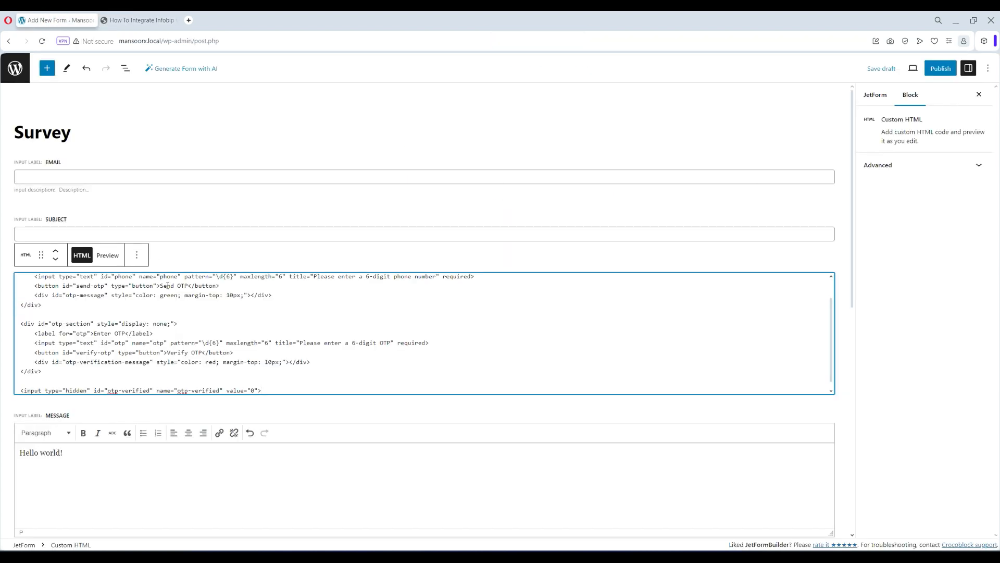
Review the pasted HTML for the phone number field, the Send OTP and Verify OTP buttons, and the hidden otp-verified input.
scroll(193, 324, up, 1)
scroll(172, 320, down, 1)
scroll(148, 317, up, 1)
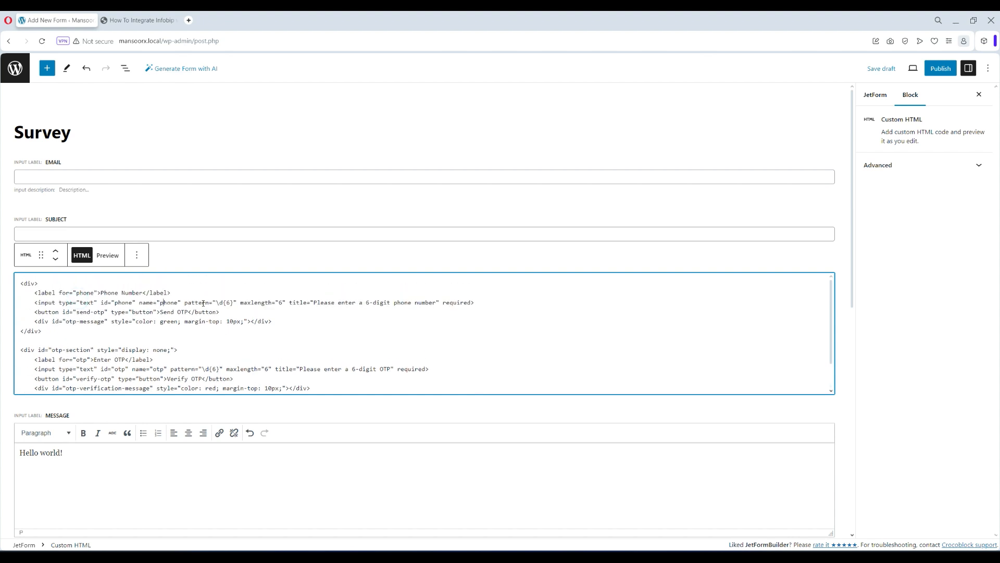
drag(154, 311, 189, 312)
scroll(172, 317, down, 1)
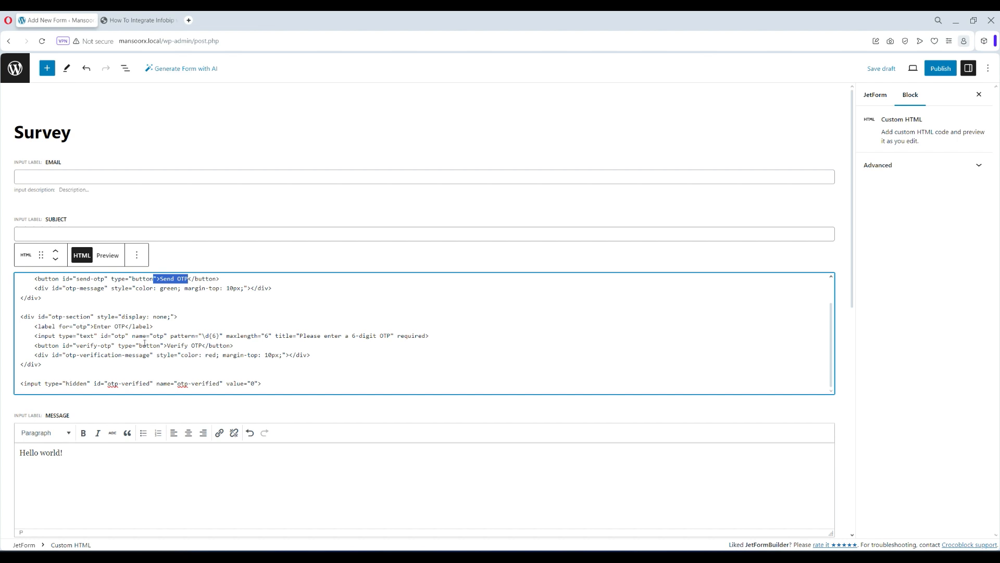
scroll(188, 351, up, 1)
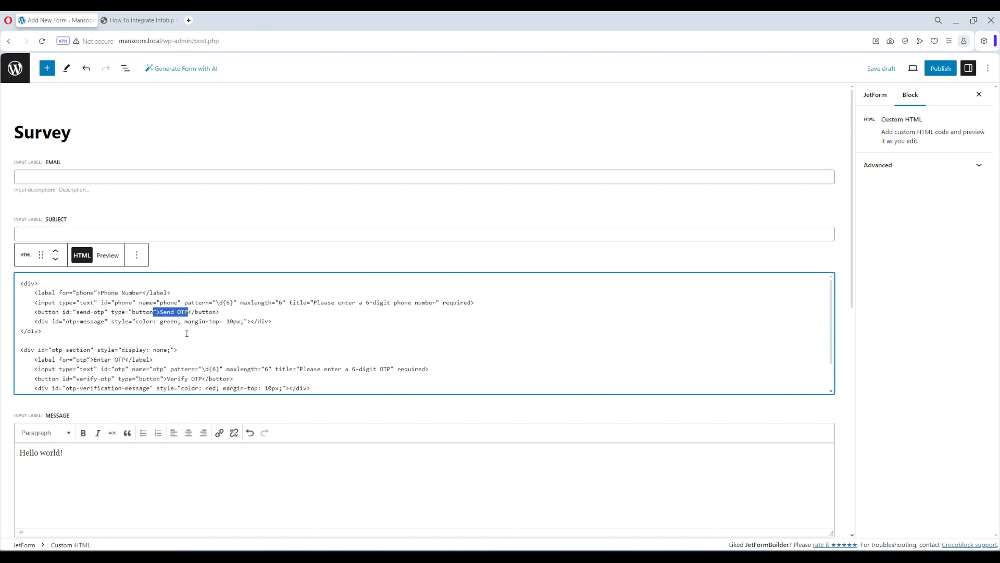
scroll(186, 333, down, 1)
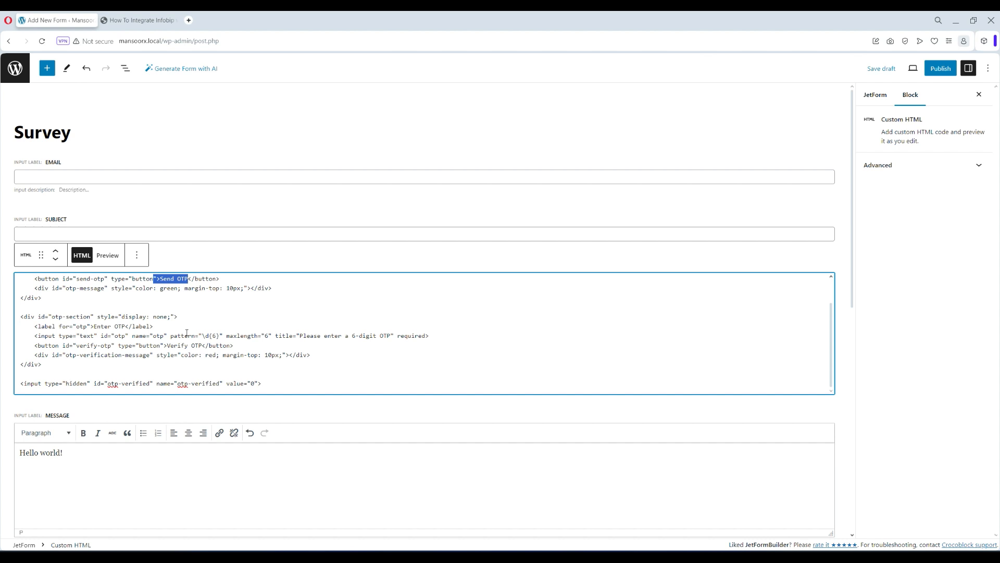
scroll(186, 333, up, 1)
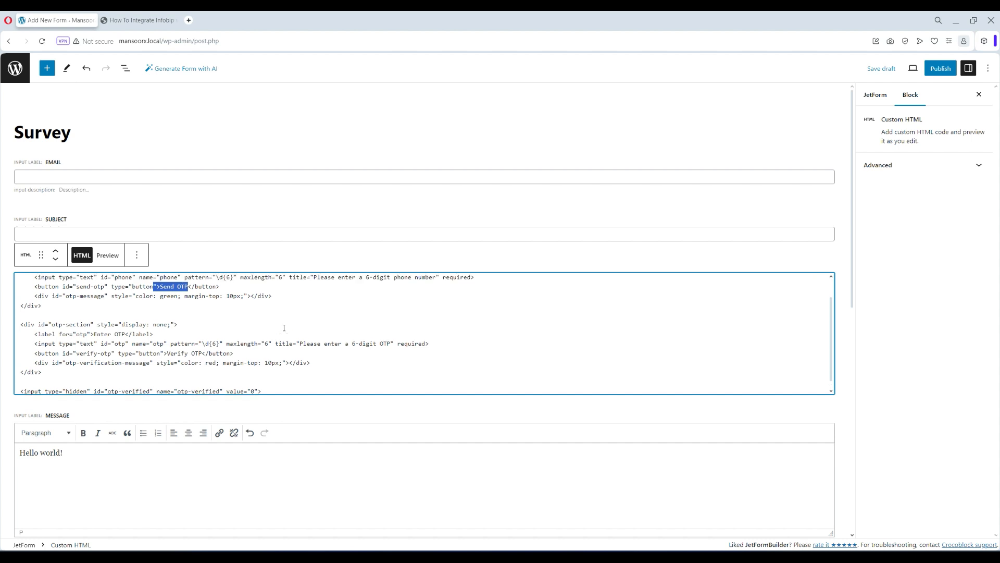
Publish the Survey form and copy its shortcode from the forms list.
click(941, 69)
click(900, 69)
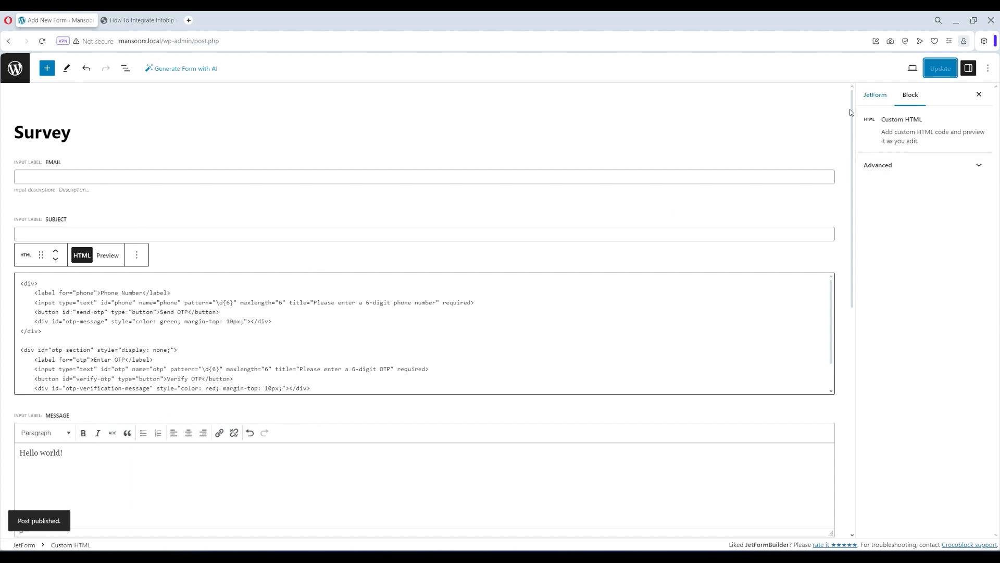
click(14, 67)
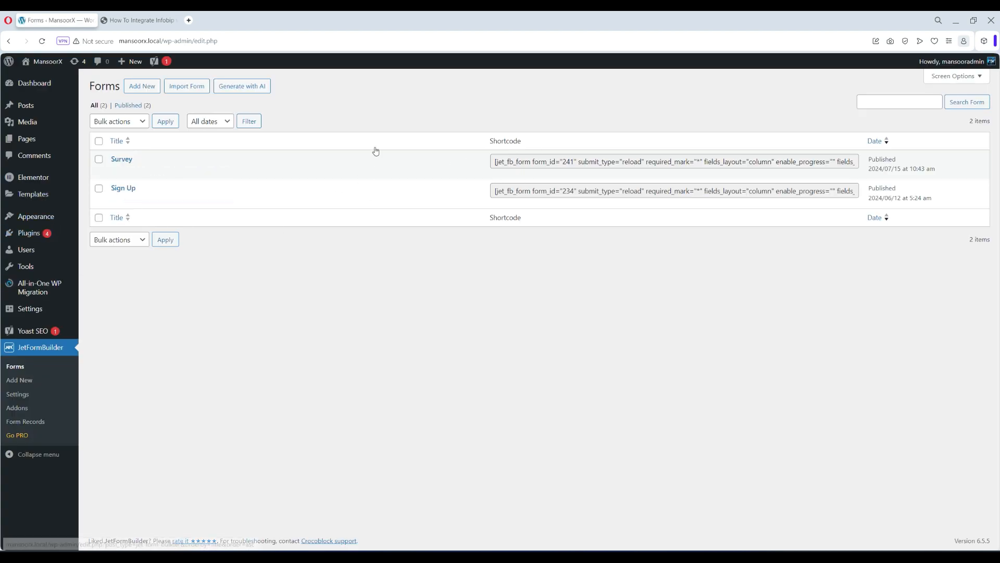
click(612, 162)
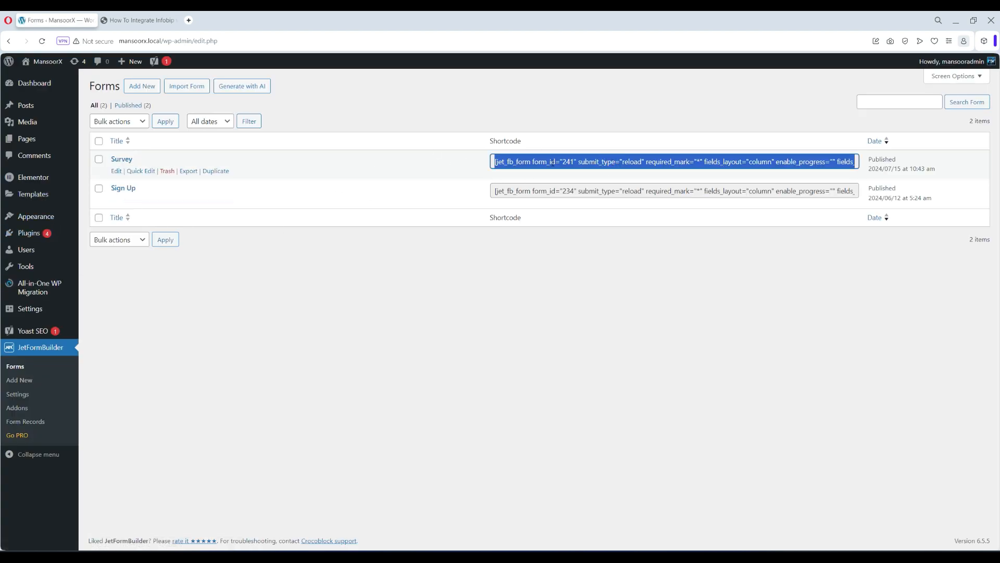
Create a new page in a separate browser tab and title it "Survey Form".
mouse_move(131, 62)
click(127, 107)
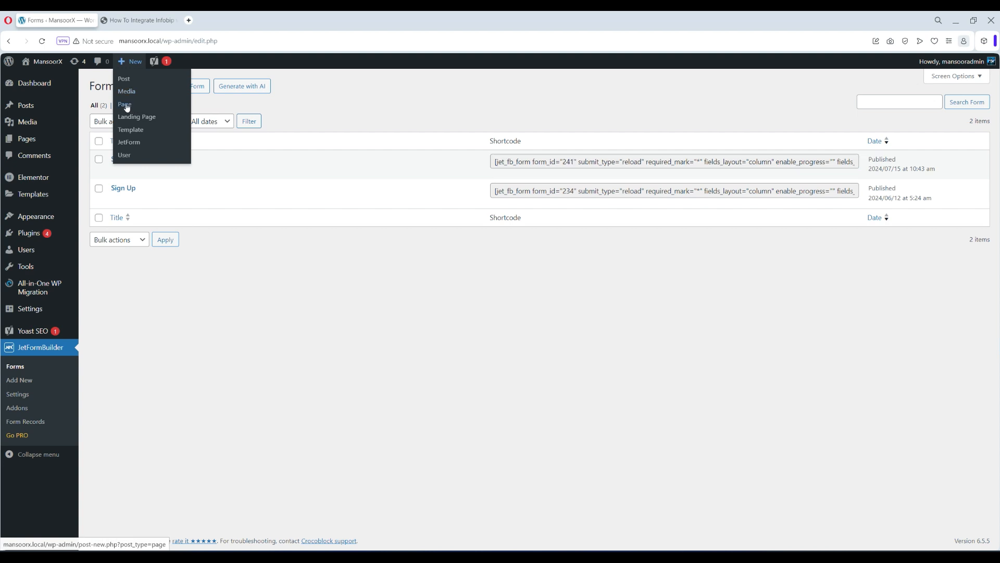
right_click(127, 108)
click(149, 112)
click(139, 23)
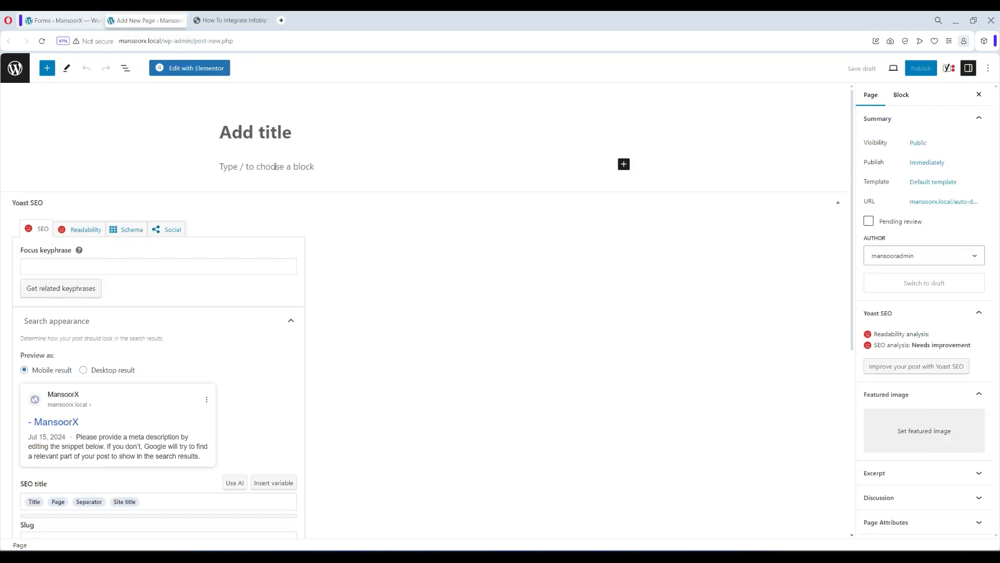
text(Survey Form)
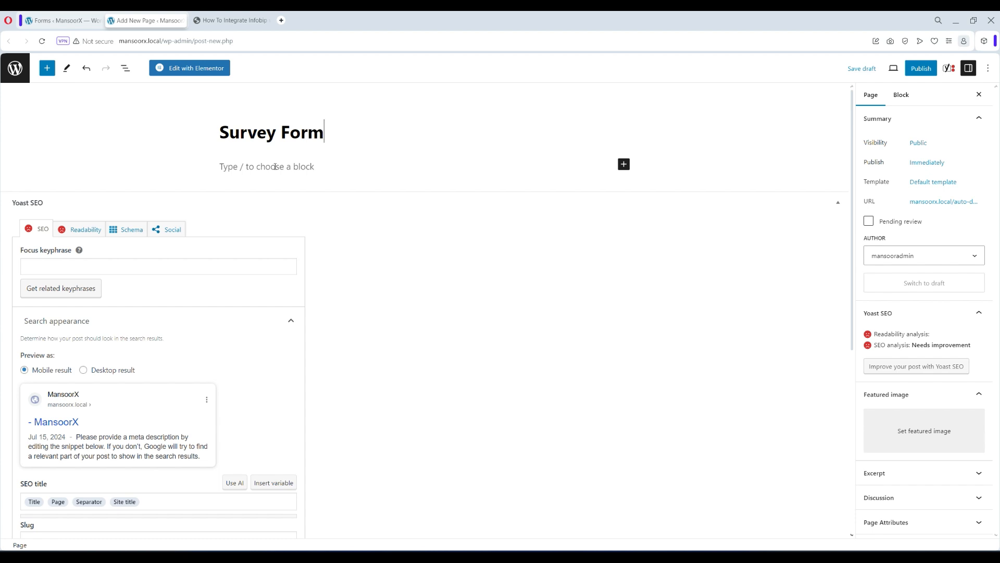
Add a Shortcode block to the page and paste the Survey form's shortcode into it.
click(275, 166)
text(/s)
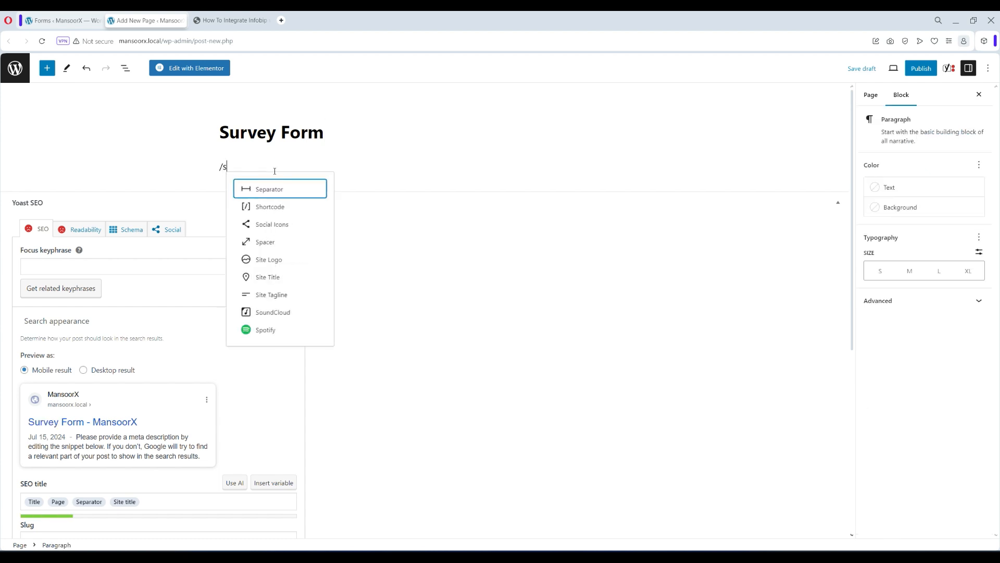
text(hort)
key(Return)
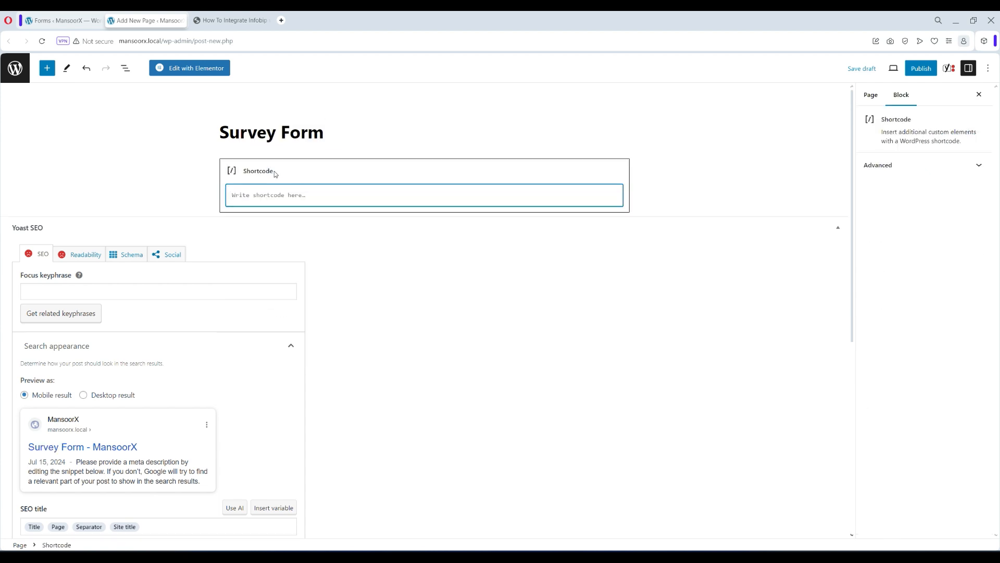
key(ctrl+v)
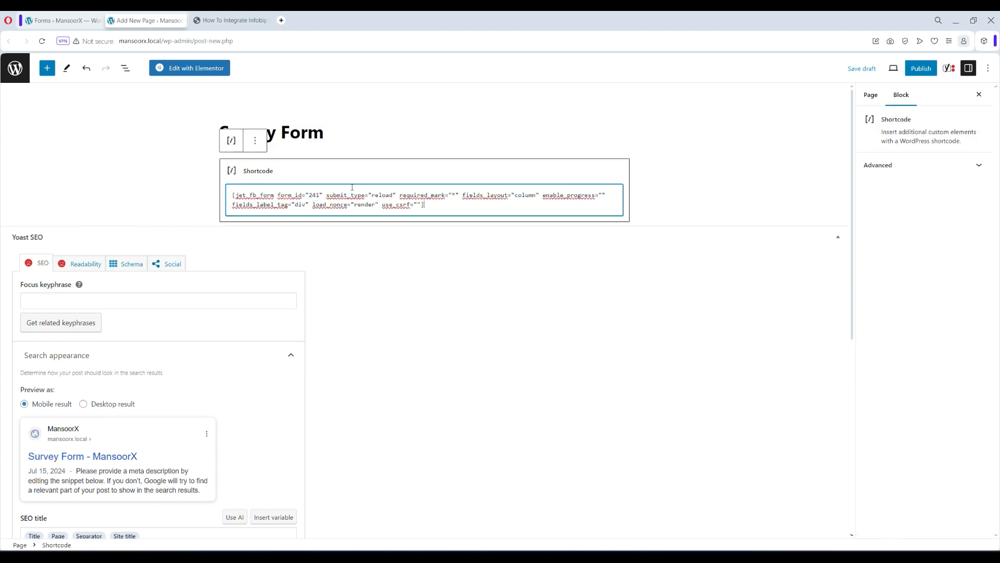
Publish the Survey Form page and view it live, checking its Phone Number field.
click(927, 71)
click(900, 68)
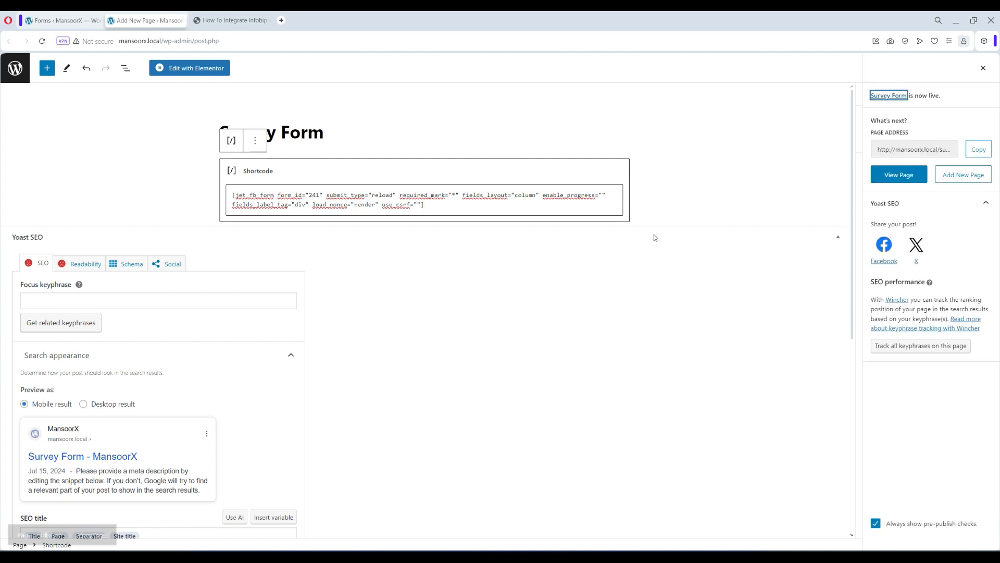
click(94, 520)
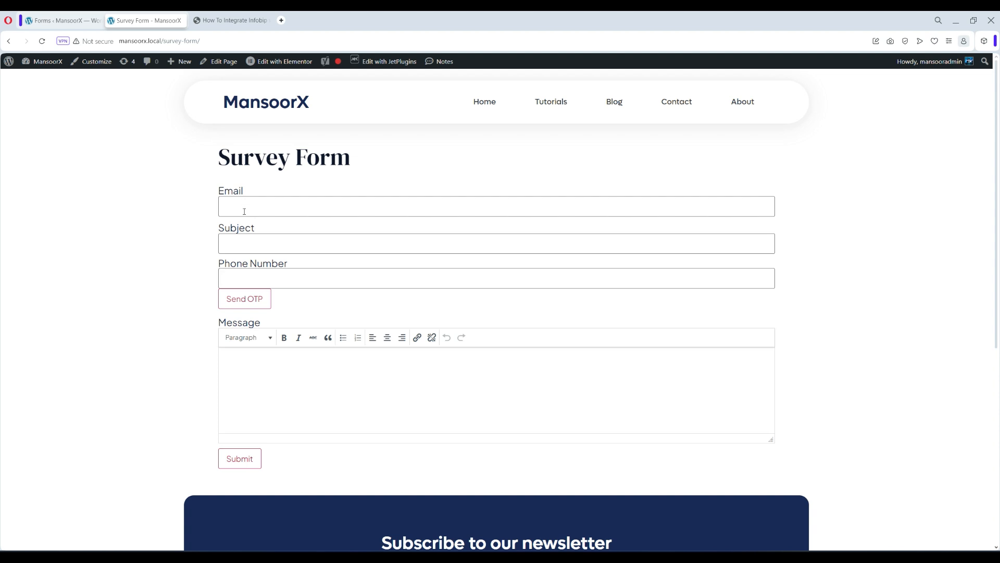
click(257, 273)
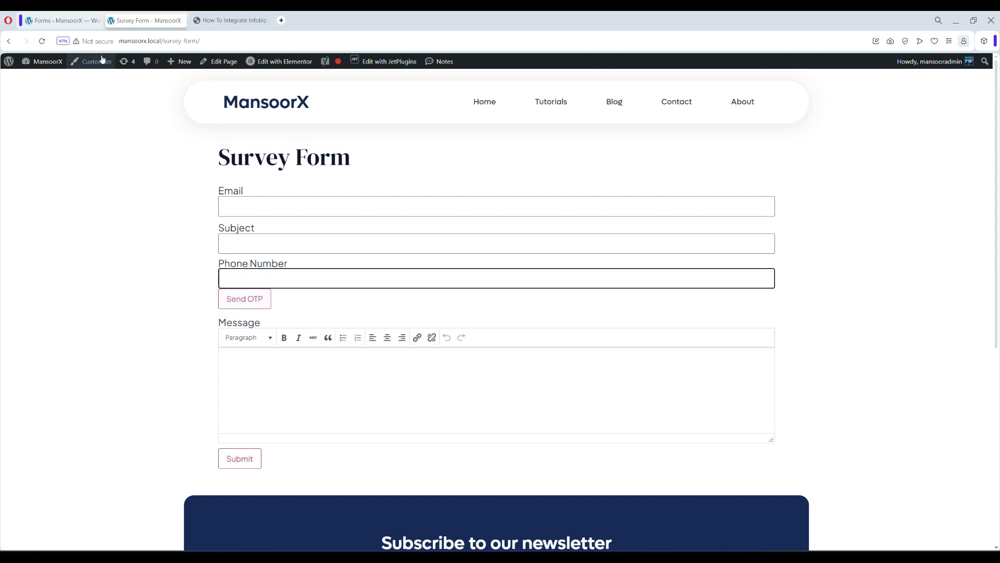
Review the API key, base URL and sender name placeholders in the tutorial article's Step 2 PHP code, and copy the code.
click(62, 21)
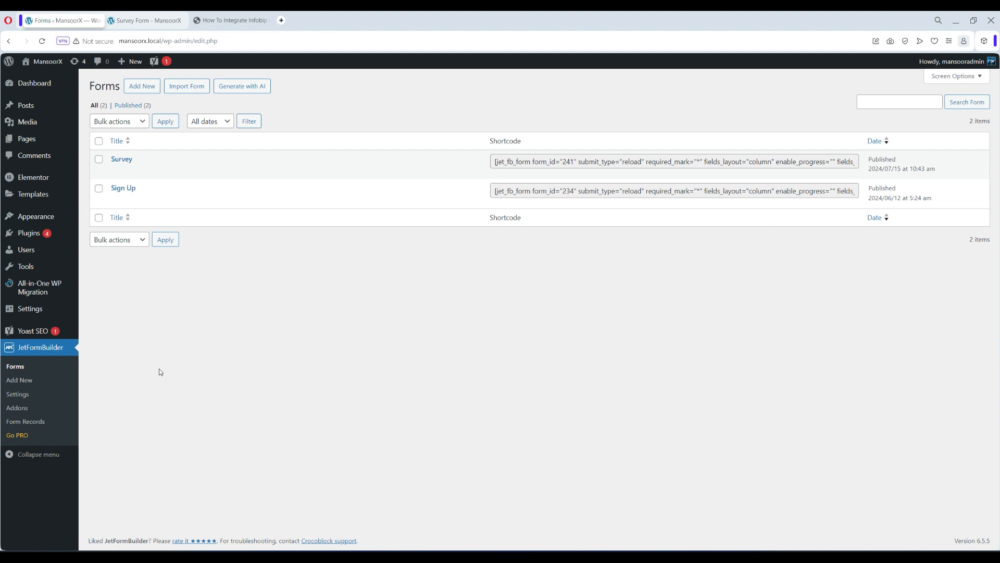
click(232, 20)
scroll(561, 364, down, 1)
scroll(561, 364, down, 15)
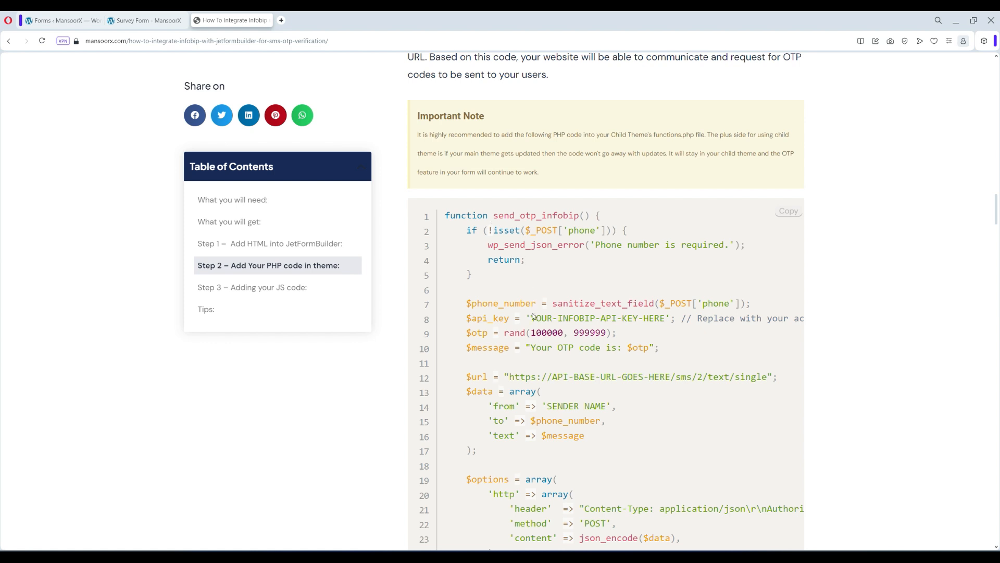
drag(531, 318, 668, 316)
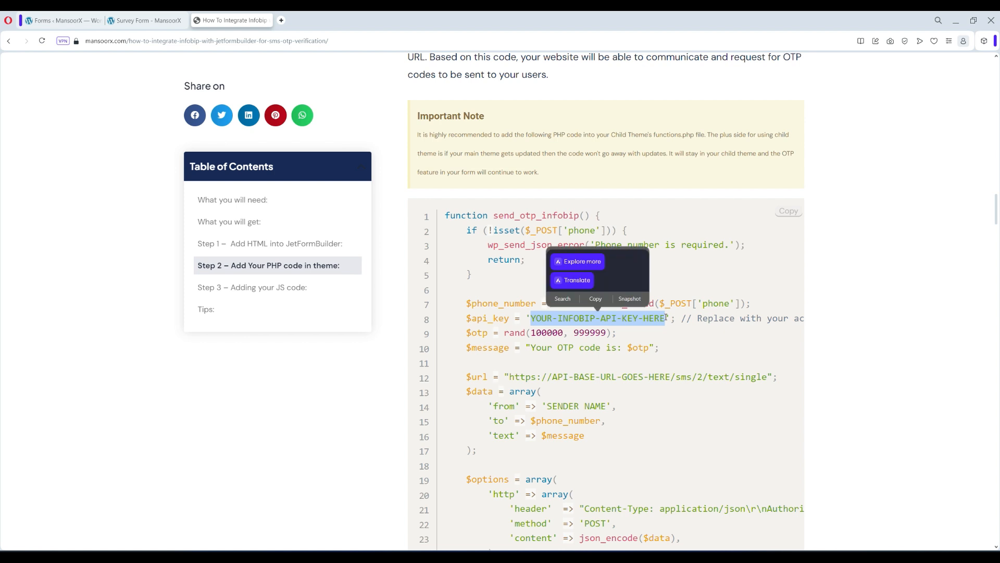
click(666, 318)
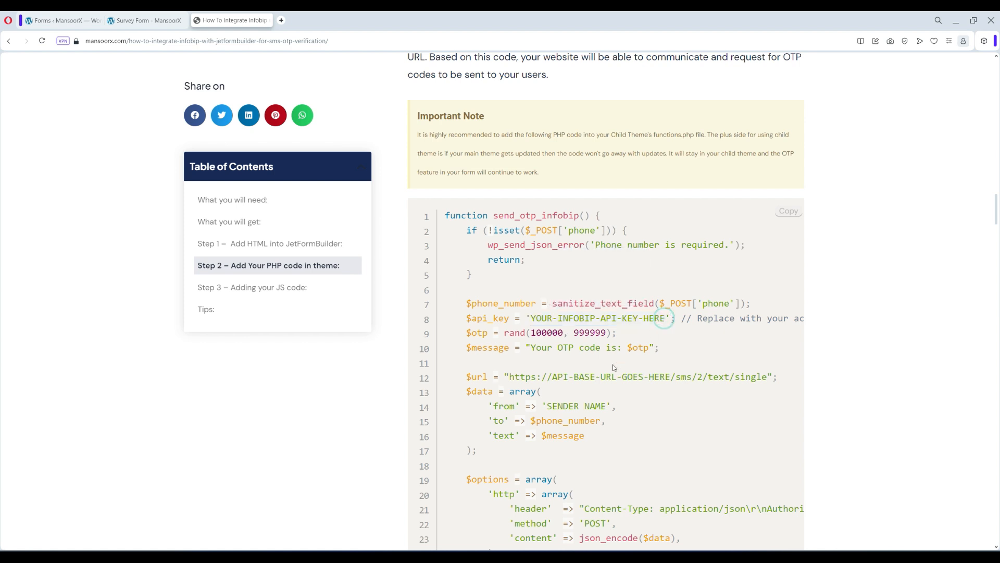
drag(554, 376, 673, 376)
drag(546, 408, 608, 405)
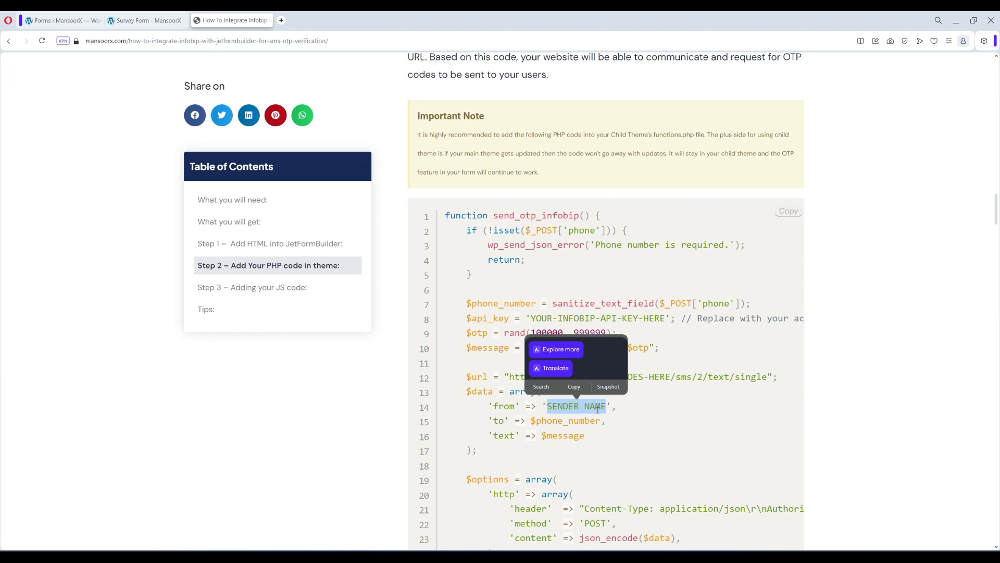
click(768, 249)
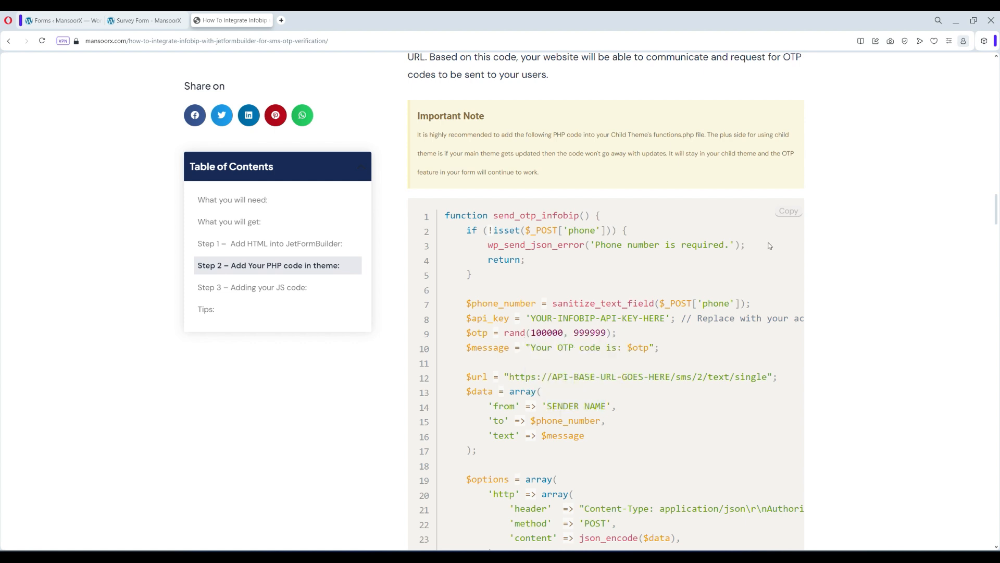
click(787, 217)
Try to open the Theme File Editor from the WordPress admin, and return to the forms list.
click(73, 21)
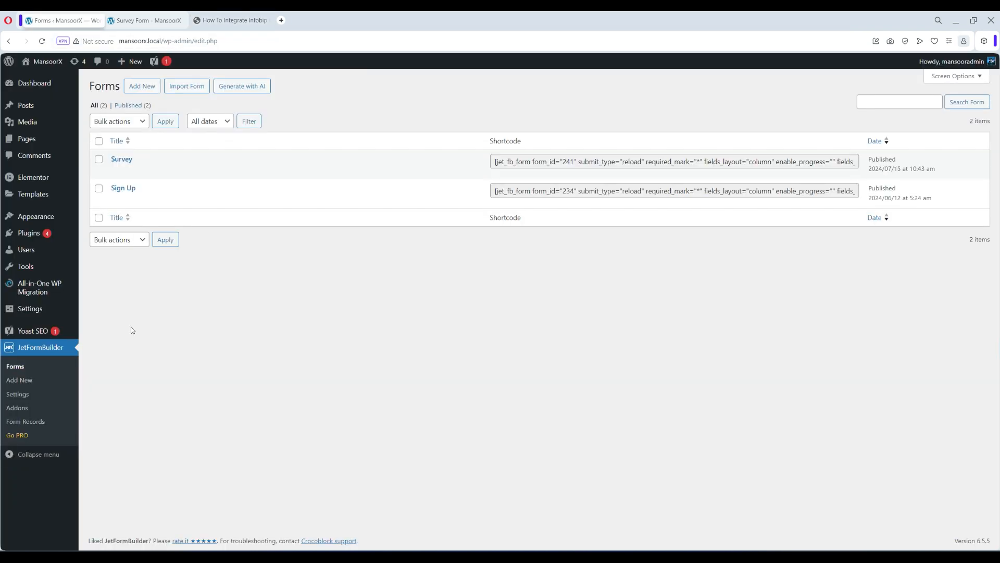
mouse_move(37, 217)
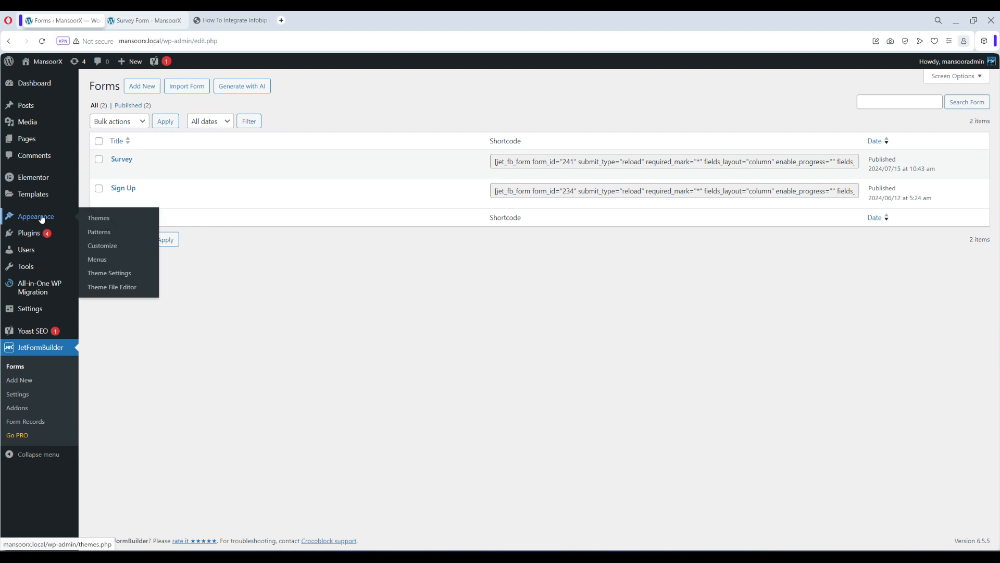
click(110, 288)
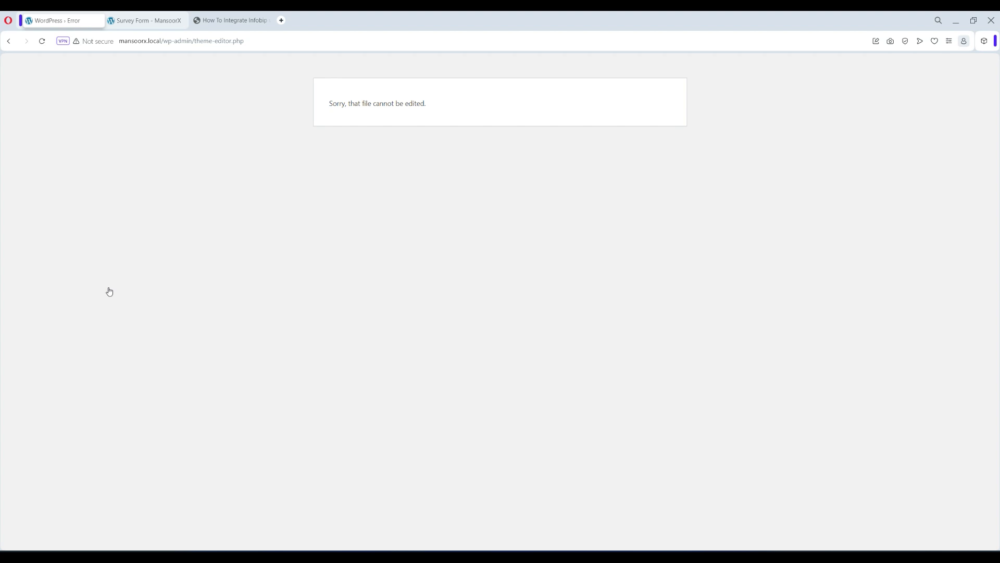
drag(427, 103, 328, 104)
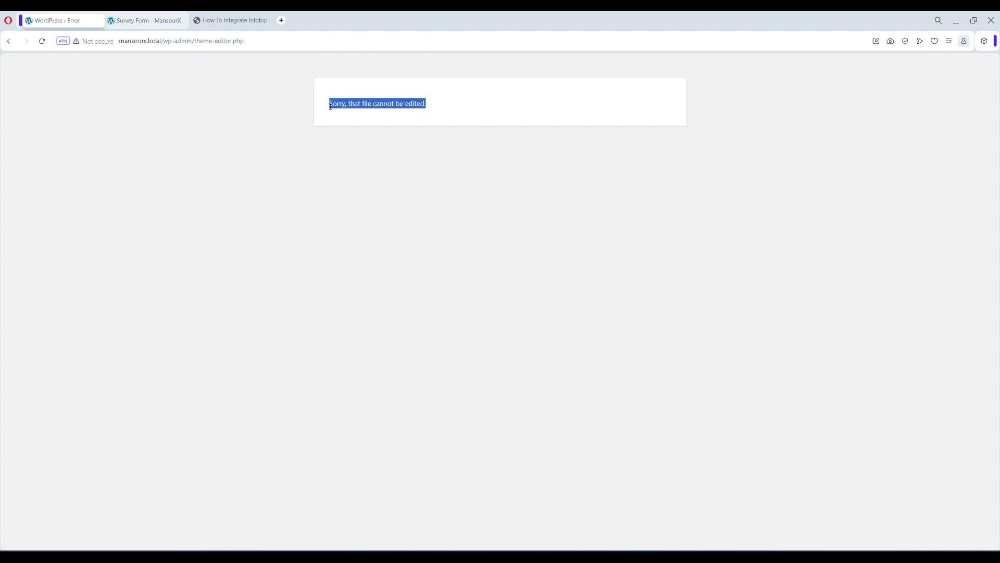
click(349, 126)
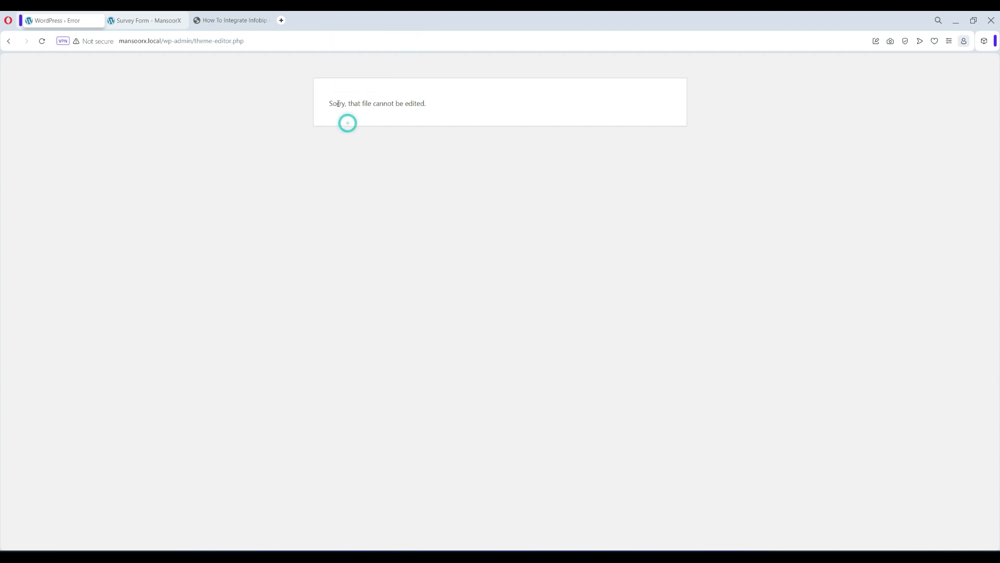
click(12, 44)
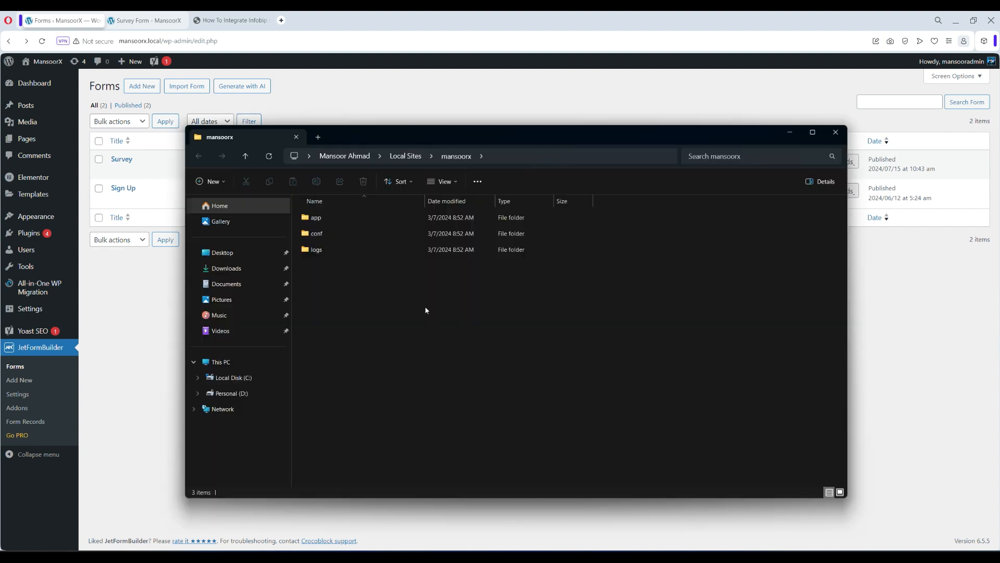
In File Explorer, browse the mansoorx site to app/public/wp-content/themes/hello-elementor and open functions.php in the code editor.
double_click(320, 223)
double_click(319, 223)
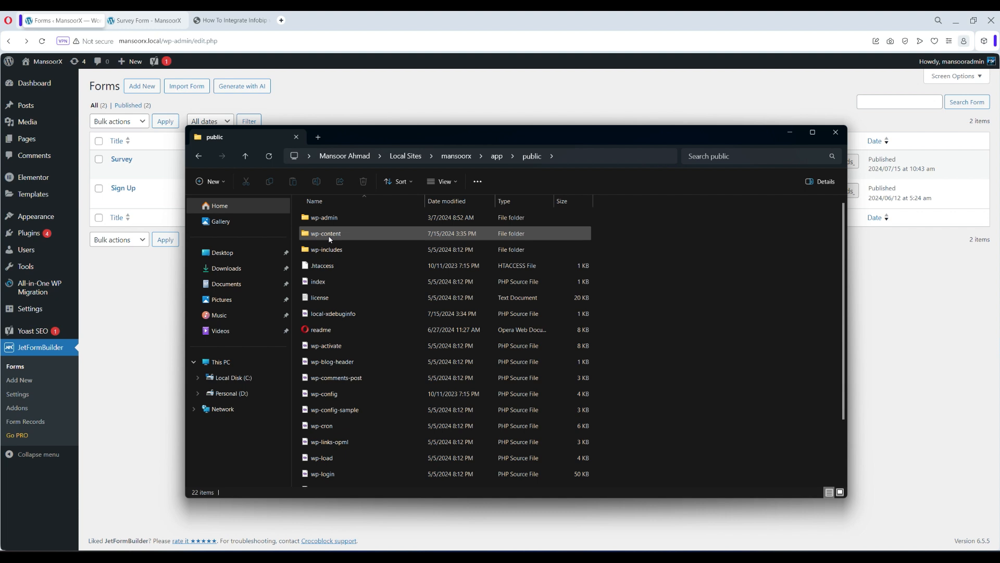
double_click(329, 235)
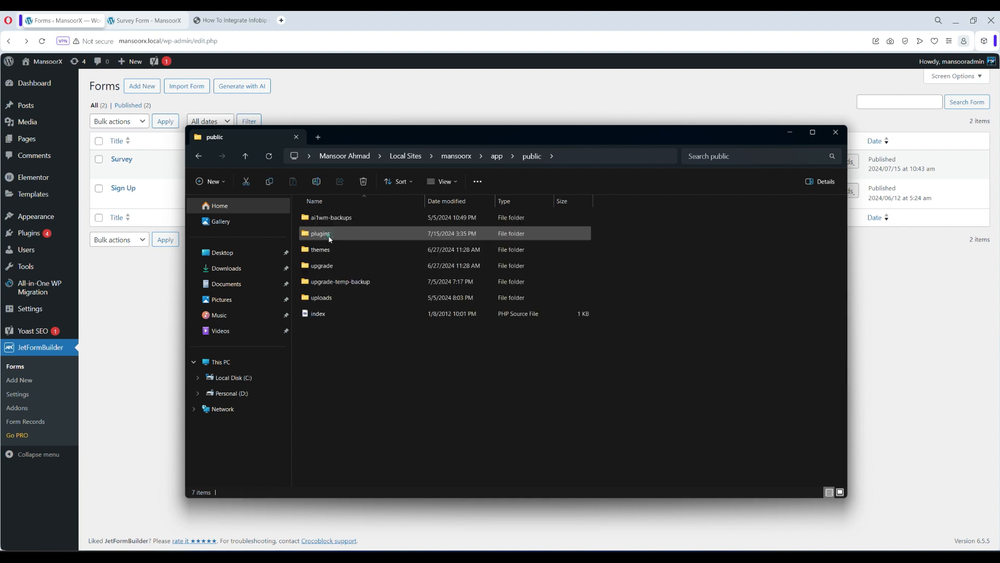
double_click(329, 251)
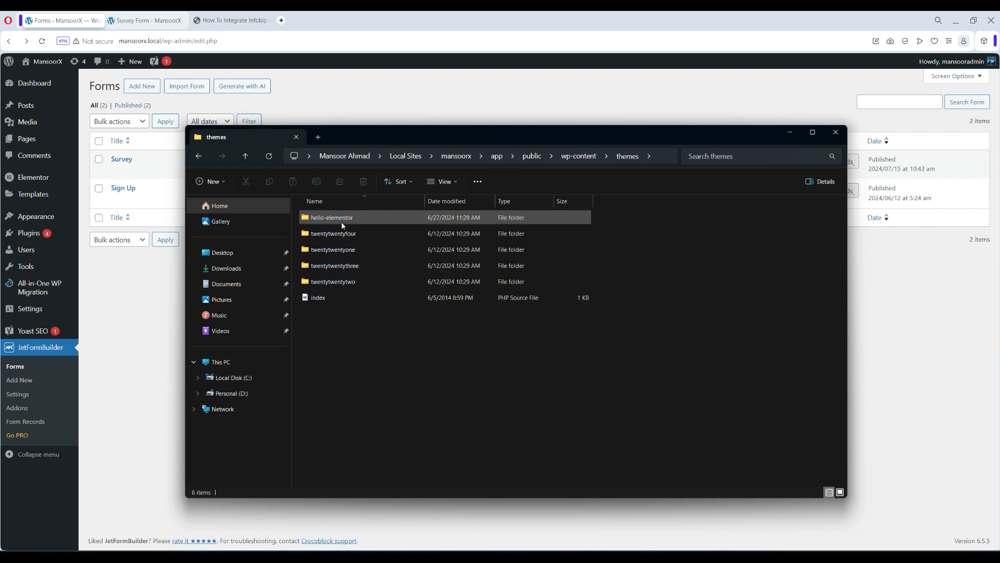
double_click(343, 222)
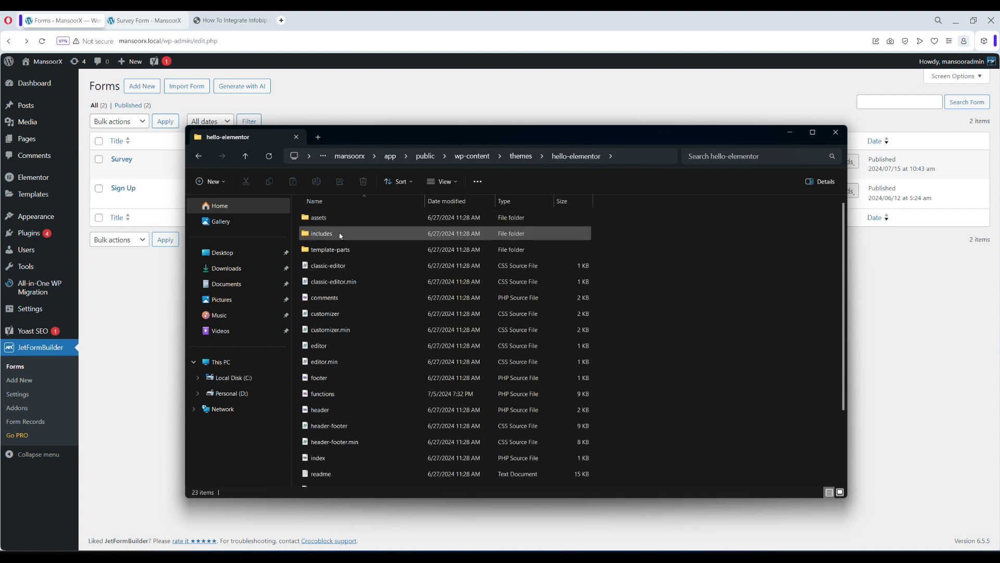
scroll(351, 336, down, 2)
click(323, 305)
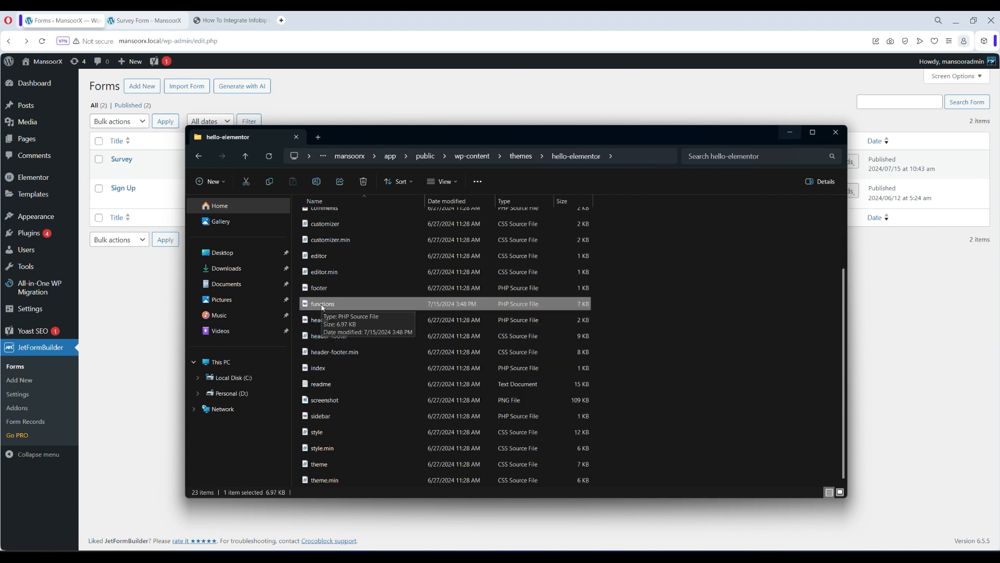
double_click(322, 306)
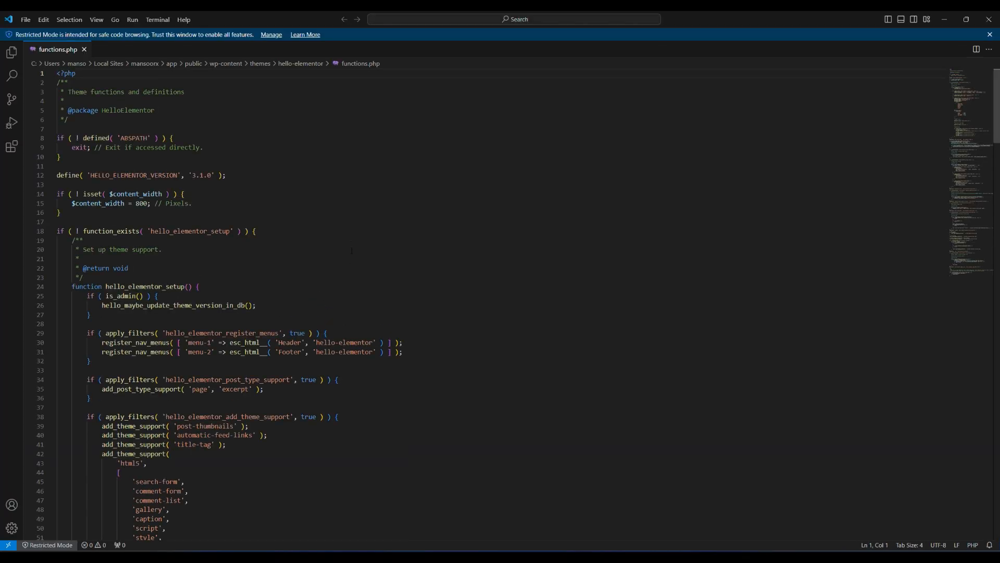
Paste the copied OTP PHP code on line 267, after the last function in functions.php.
scroll(352, 250, down, 13)
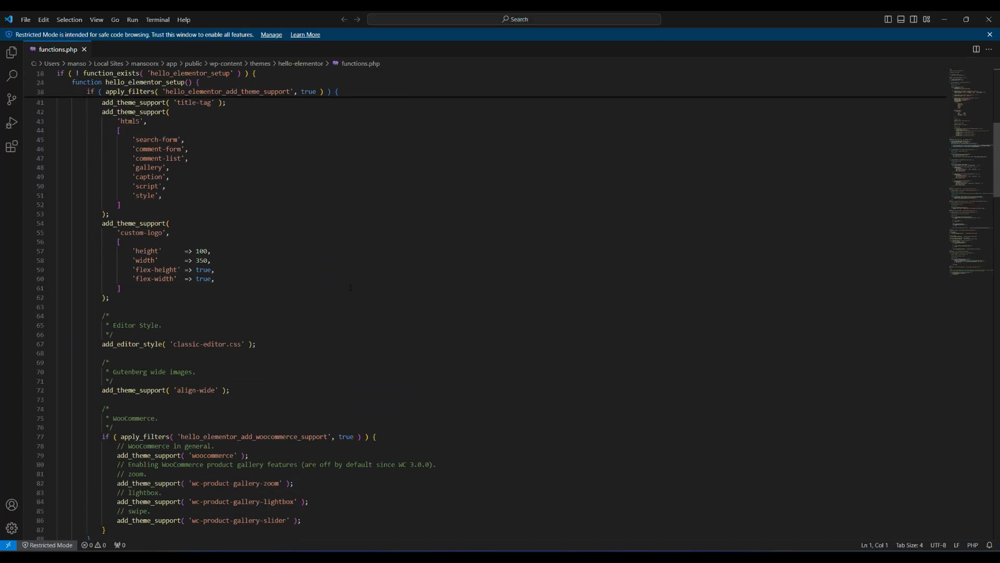
scroll(350, 287, down, 6)
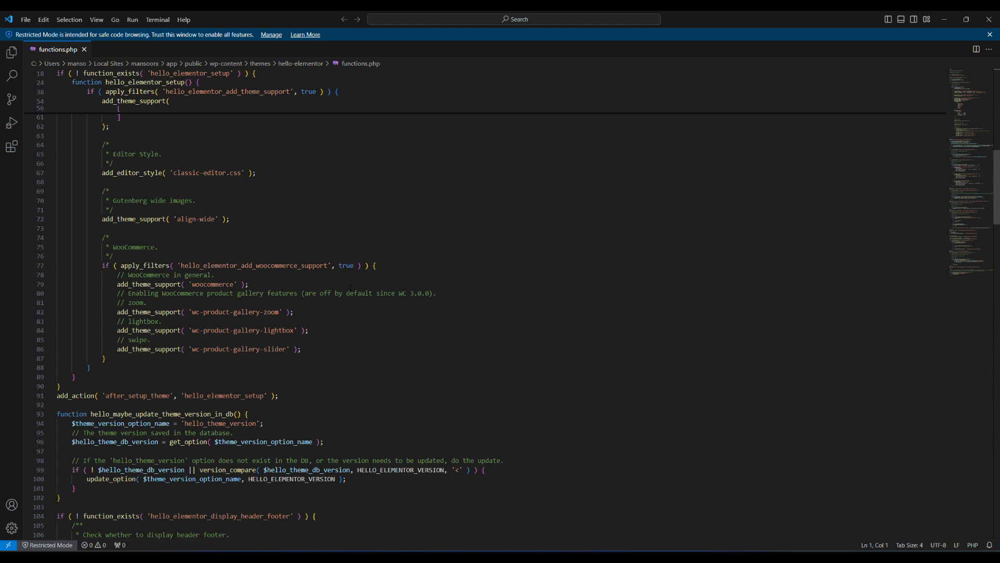
scroll(351, 287, down, 11)
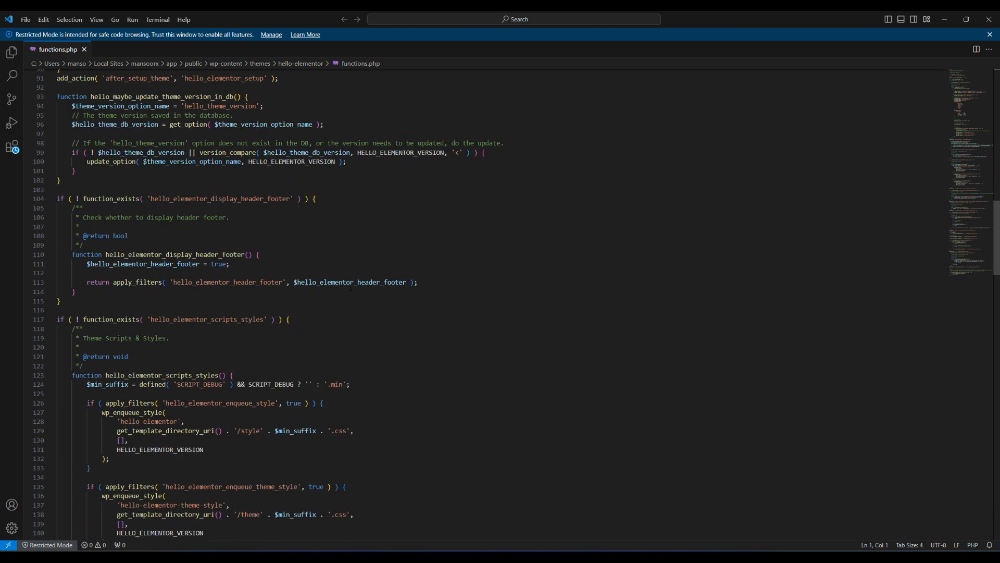
scroll(351, 289, down, 15)
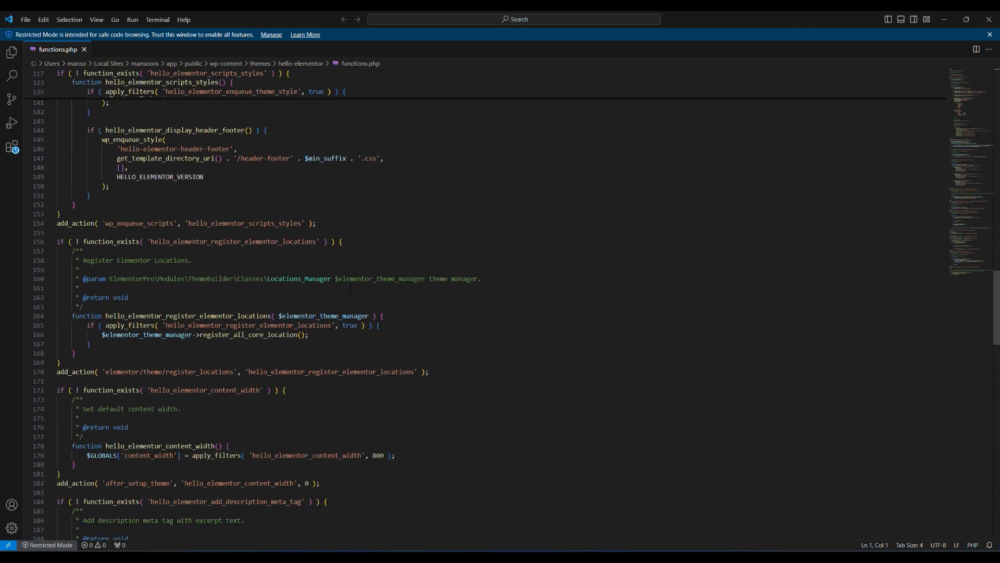
scroll(350, 289, down, 20)
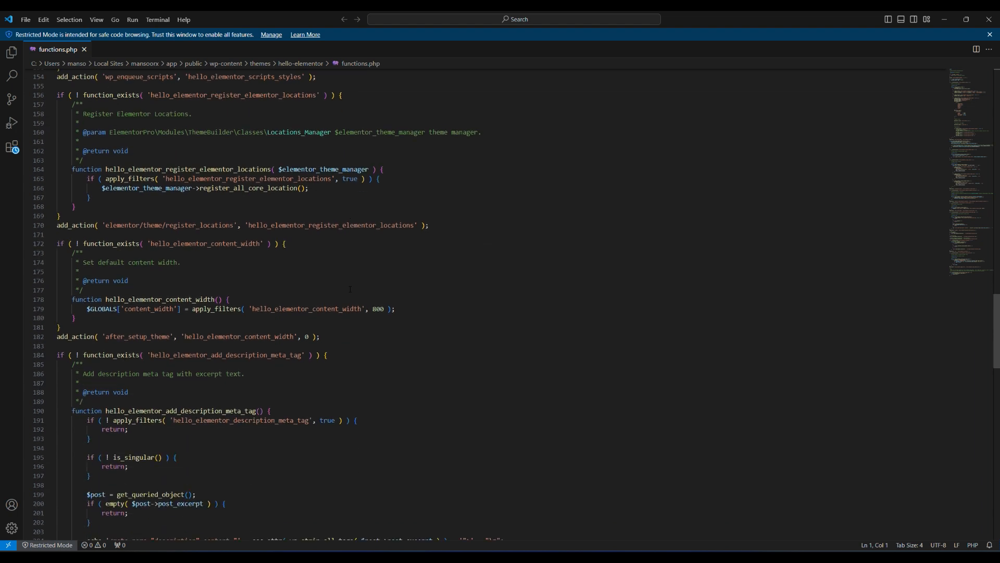
scroll(350, 290, down, 11)
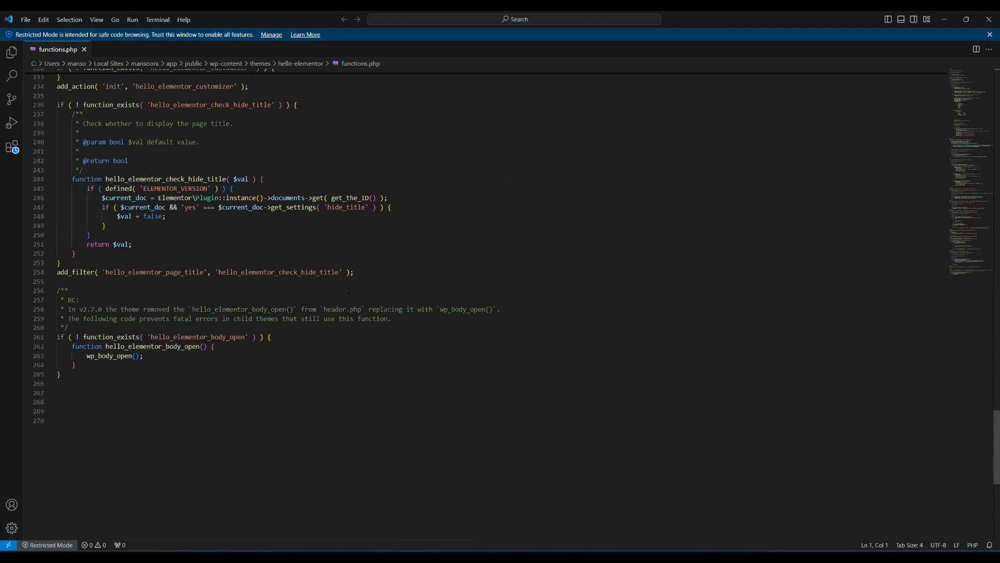
click(108, 305)
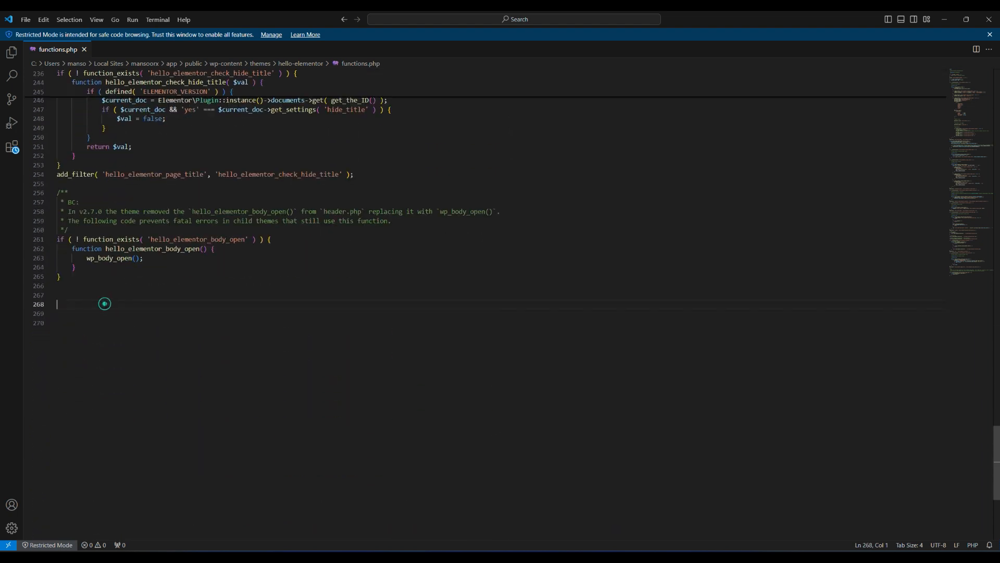
click(97, 296)
key(ctrl+v)
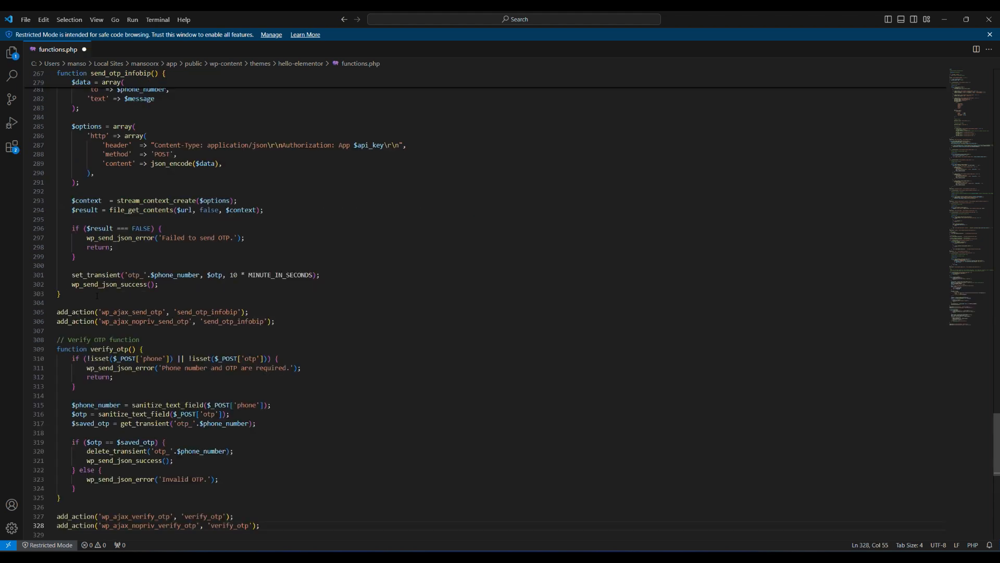
Add the comment "// Infobip Configuration" above the send_otp_infobip function, followed by a blank line.
scroll(95, 187, up, 8)
click(94, 187)
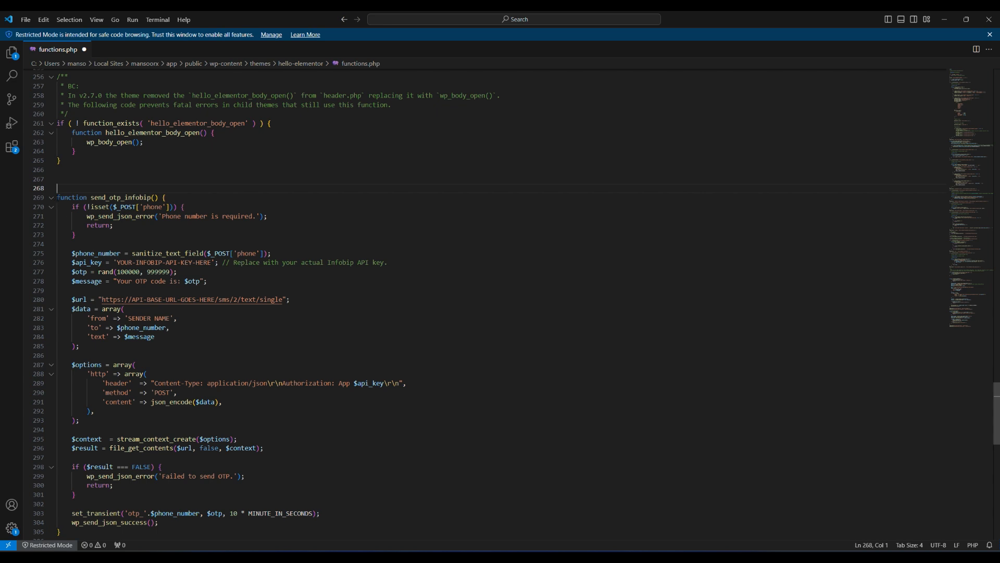
drag(57, 198, 114, 225)
click(92, 187)
text(// Infobip Configuration)
key(Return)
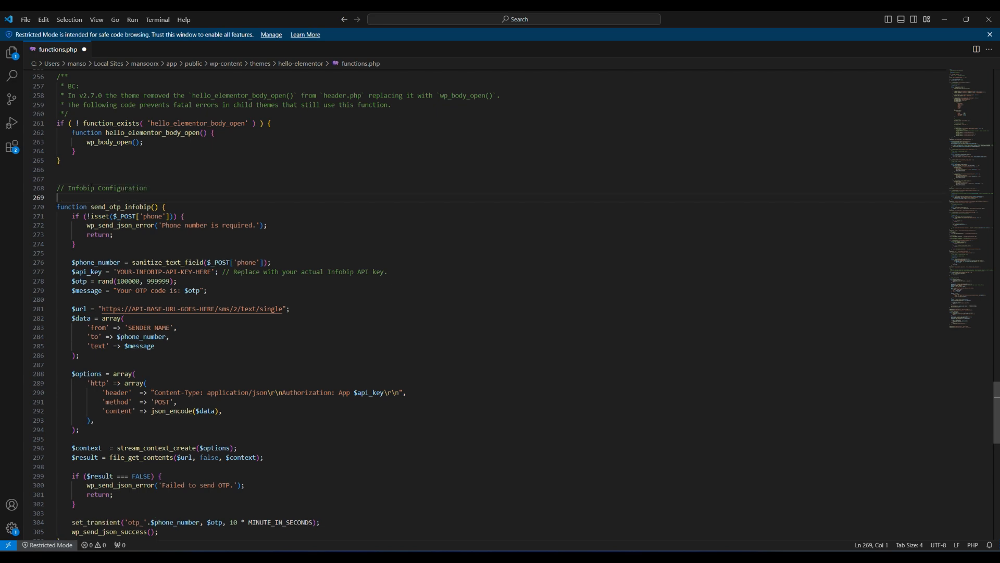
Examine the Infobip Configuration code, highlighting the API key and API base URL placeholders.
drag(65, 188, 137, 374)
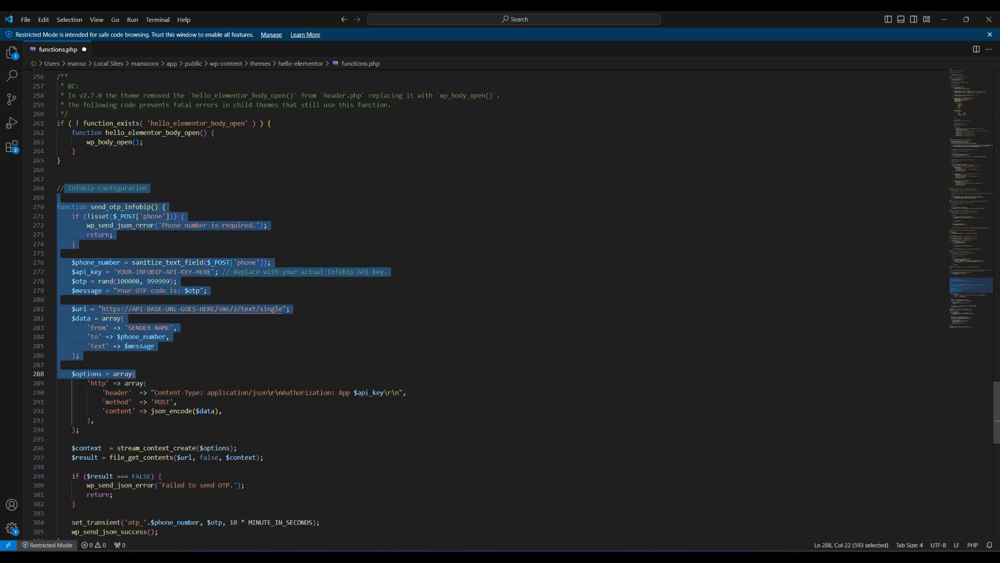
click(137, 227)
click(146, 235)
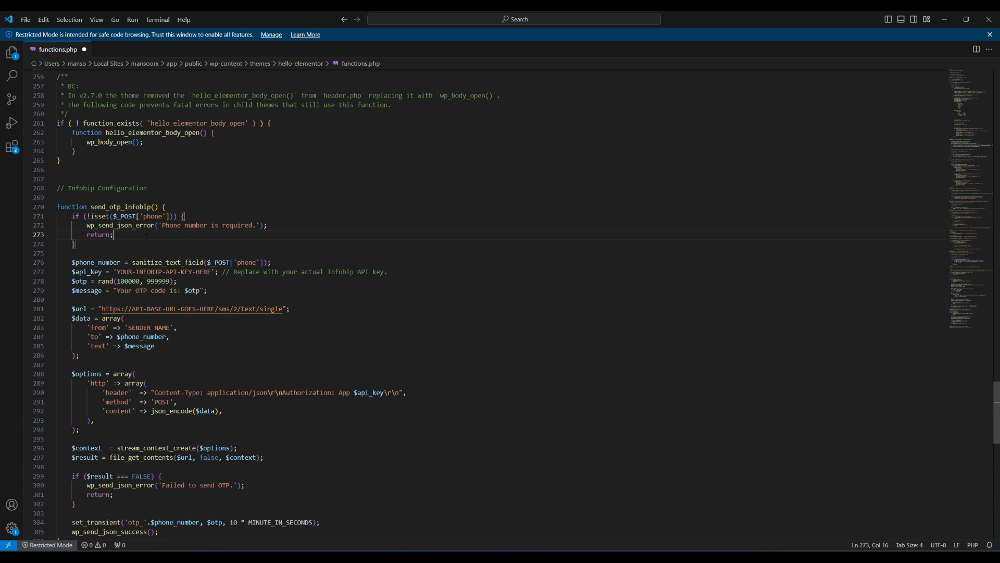
scroll(148, 254, down, 1)
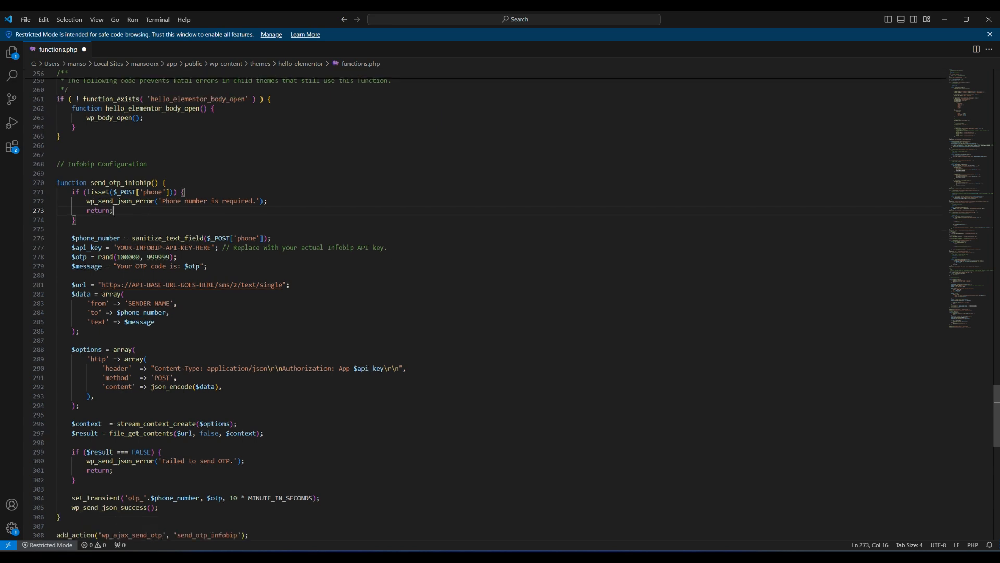
drag(64, 165, 132, 164)
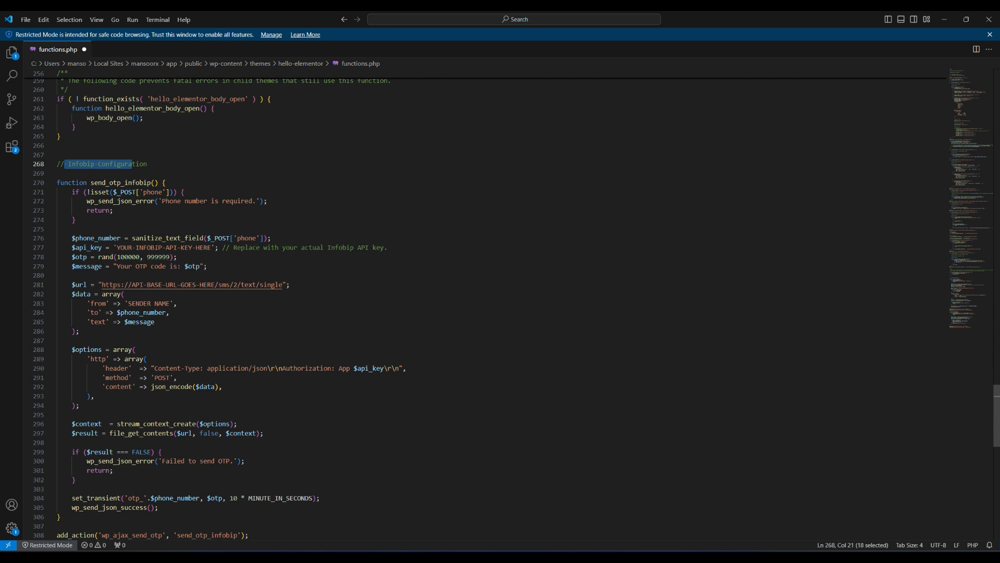
click(144, 216)
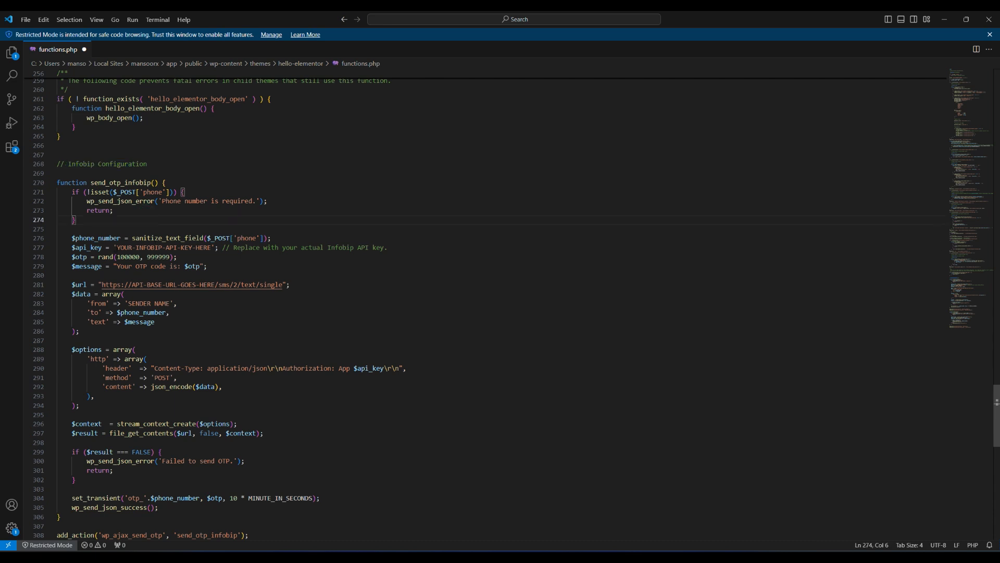
drag(116, 247, 212, 248)
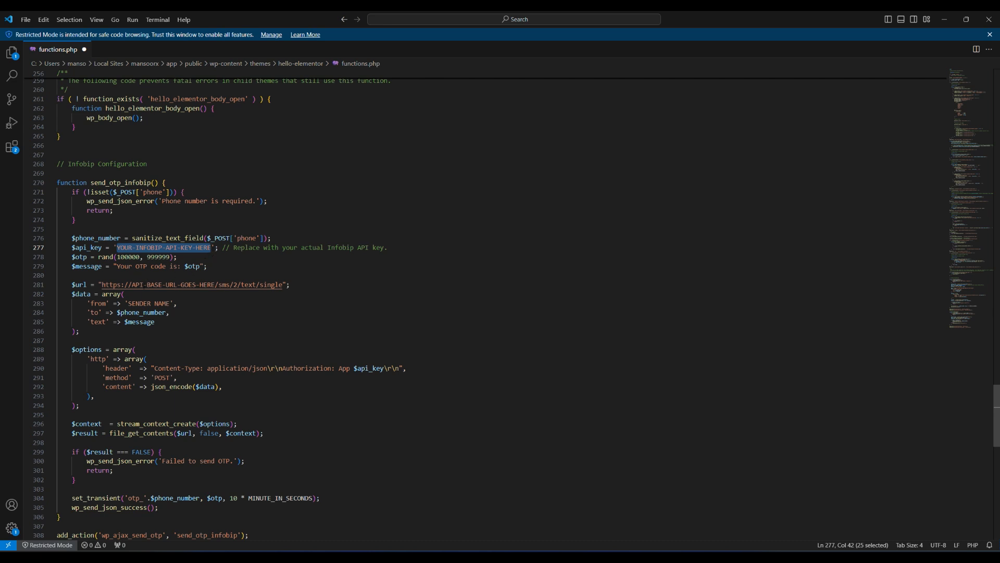
drag(132, 284, 214, 285)
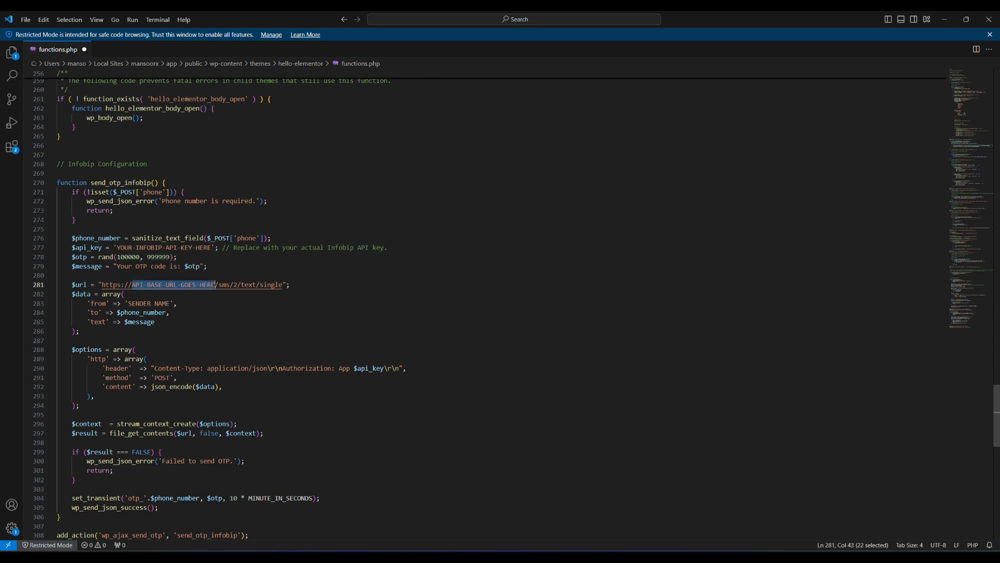
Replace the Infobip API key and API base URL placeholders in functions.php with the account's own API key and base URL, and save the file.
drag(117, 248, 211, 248)
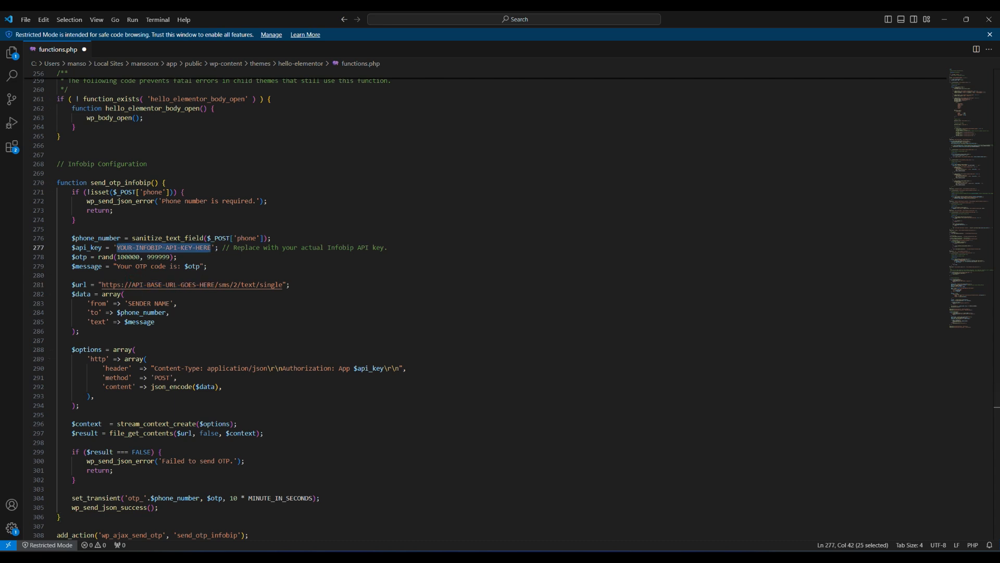
drag(132, 285, 215, 284)
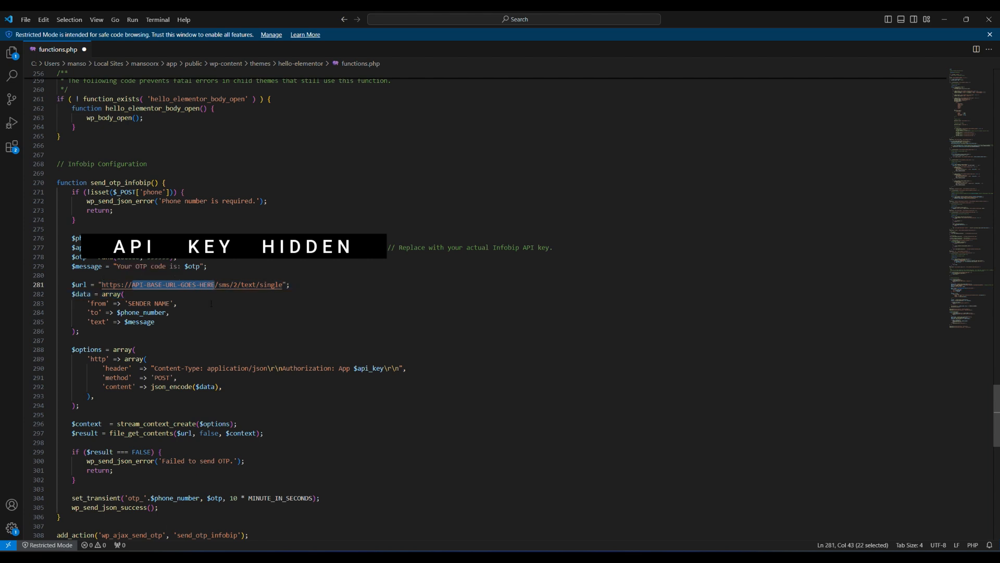
key(Escape)
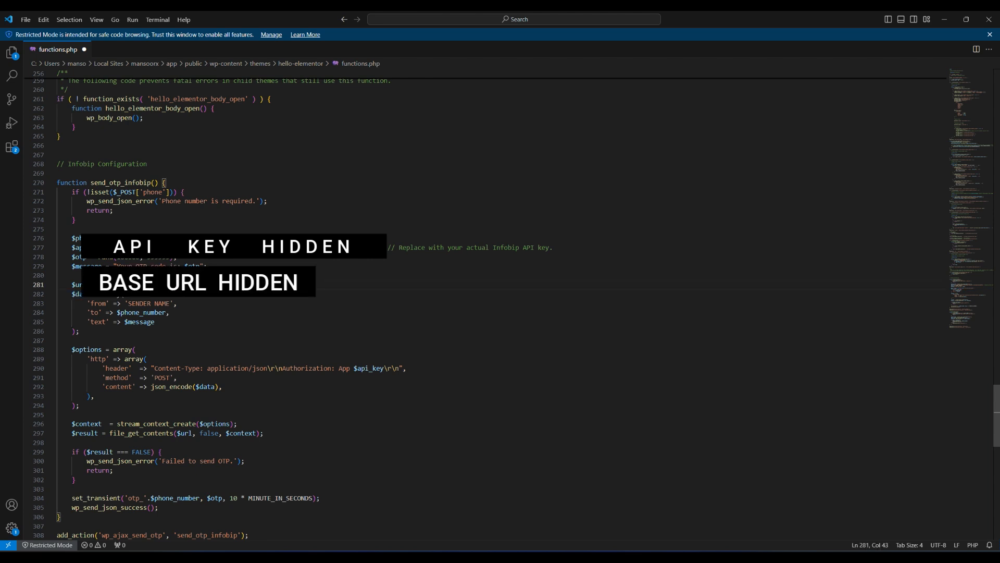
drag(218, 284, 275, 284)
click(227, 295)
key(ctrl+s)
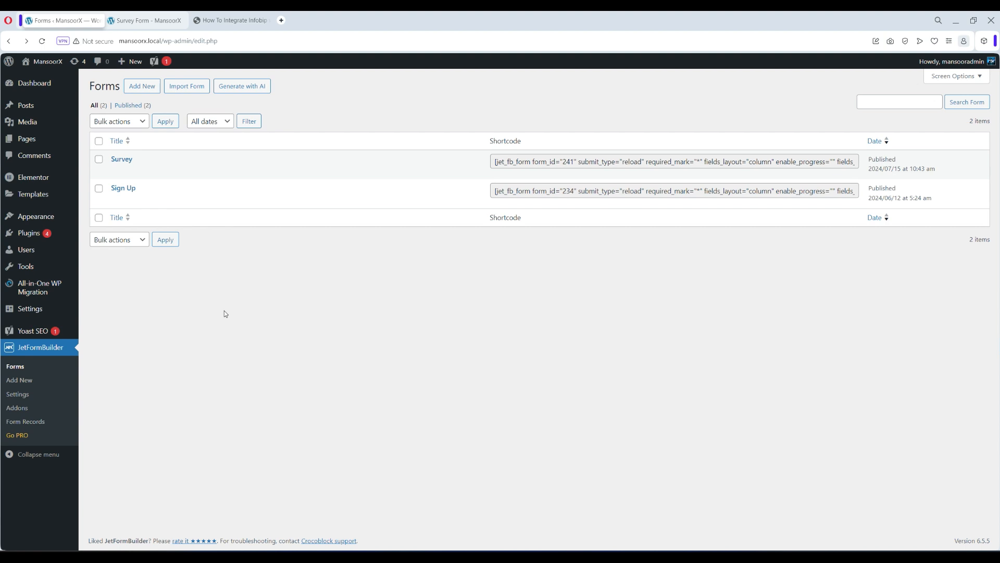
Open Elementor's Custom Code page in the WordPress admin, and copy the Step 3 JS code from the Infobip tutorial article.
mouse_move(69, 180)
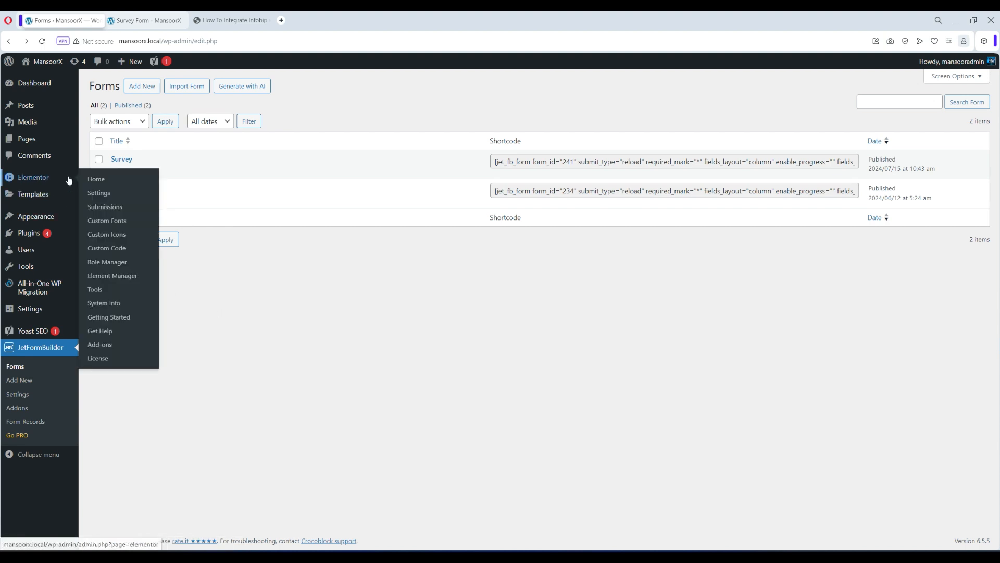
click(116, 251)
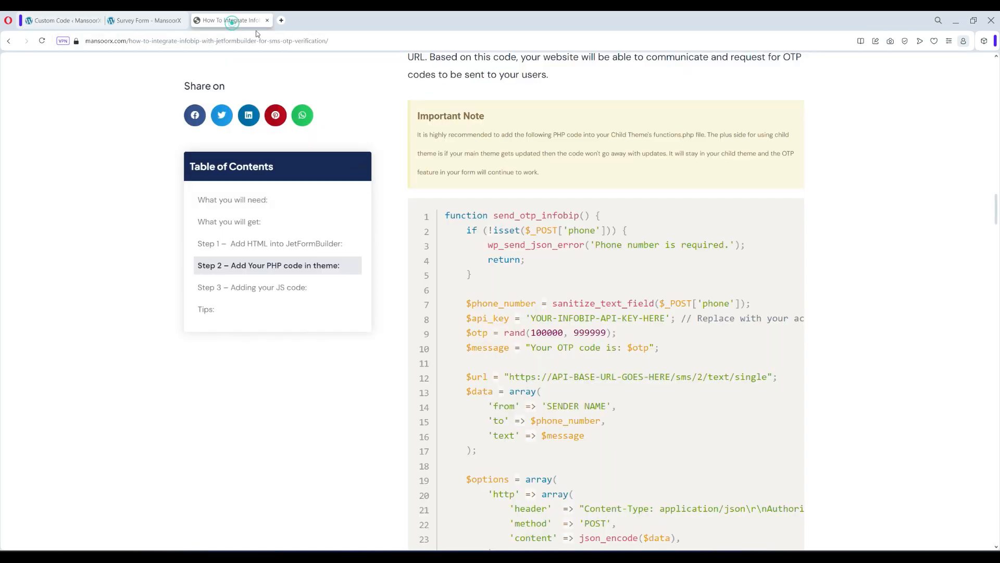
scroll(634, 280, down, 5)
scroll(634, 280, down, 15)
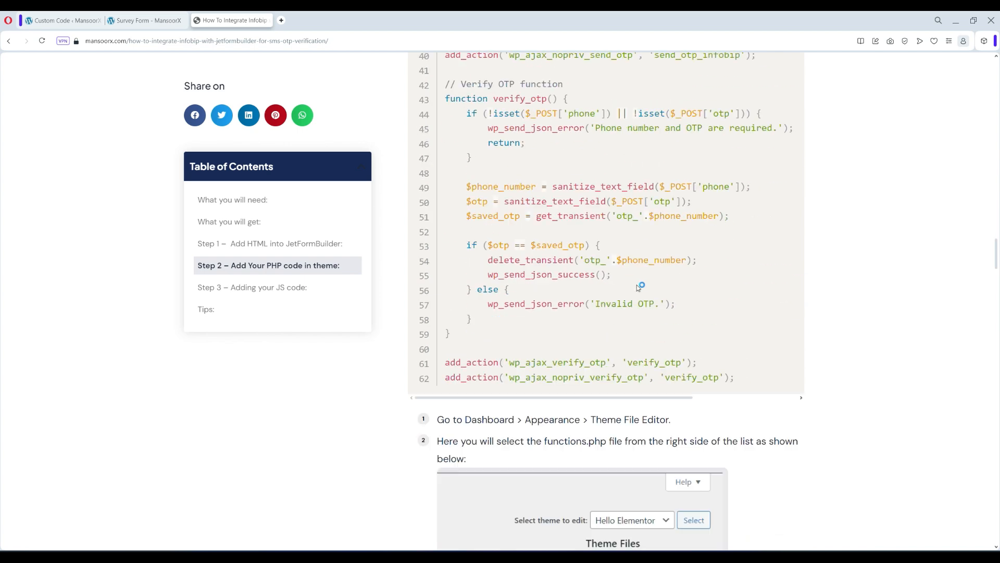
scroll(658, 285, down, 9)
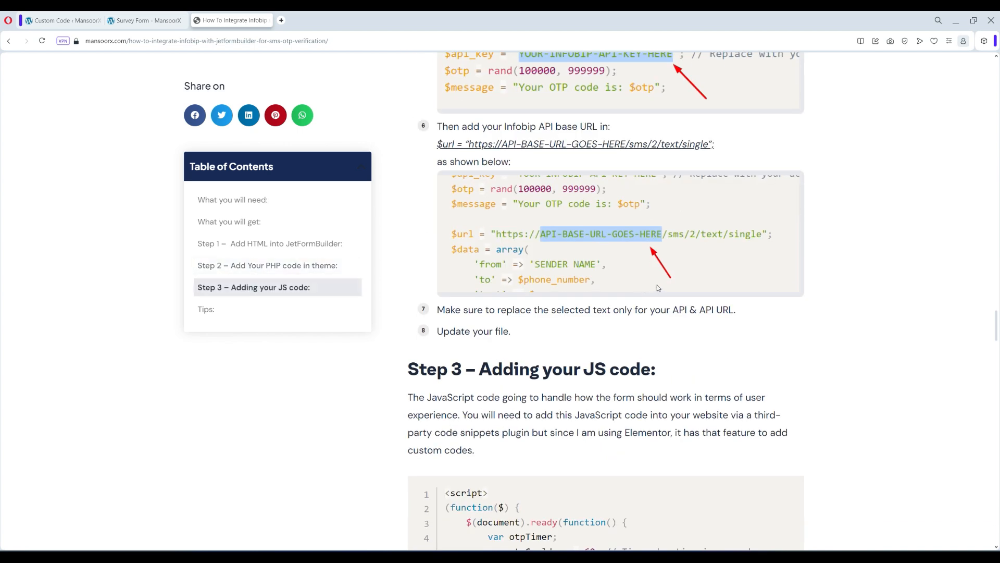
click(786, 148)
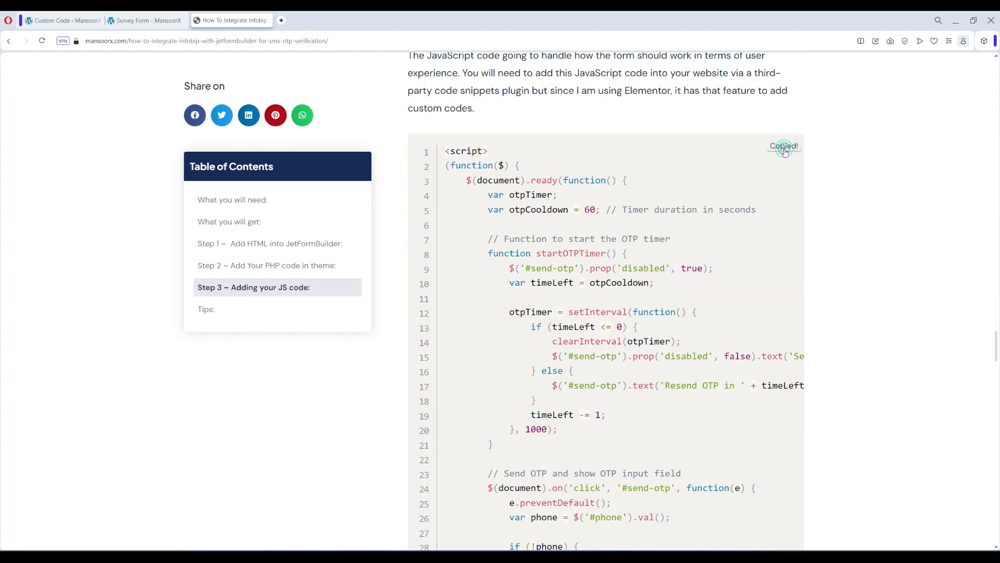
Create a new Elementor custom code snippet titled "Infobip JS" with its location set to </body> - End.
click(131, 22)
click(52, 21)
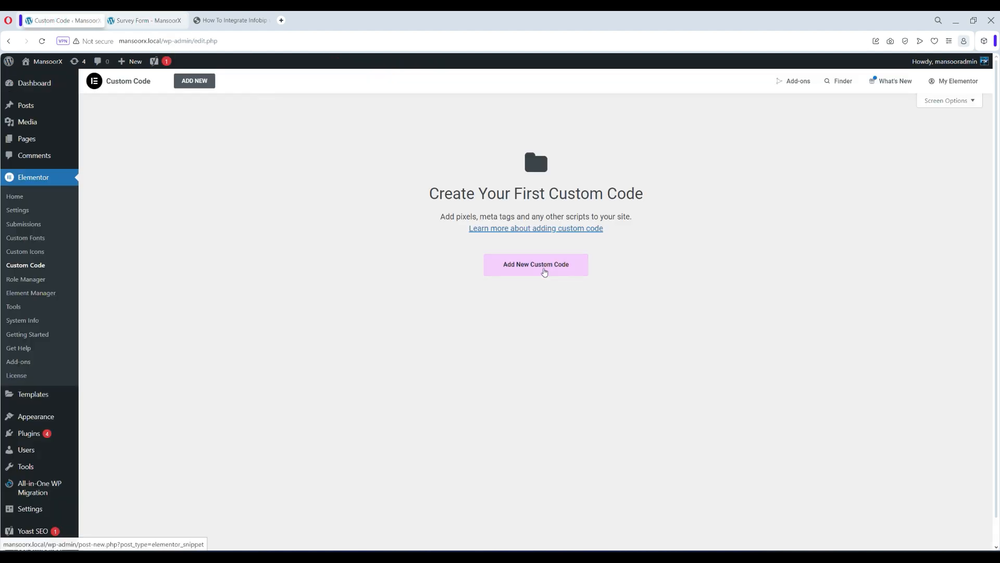
click(545, 271)
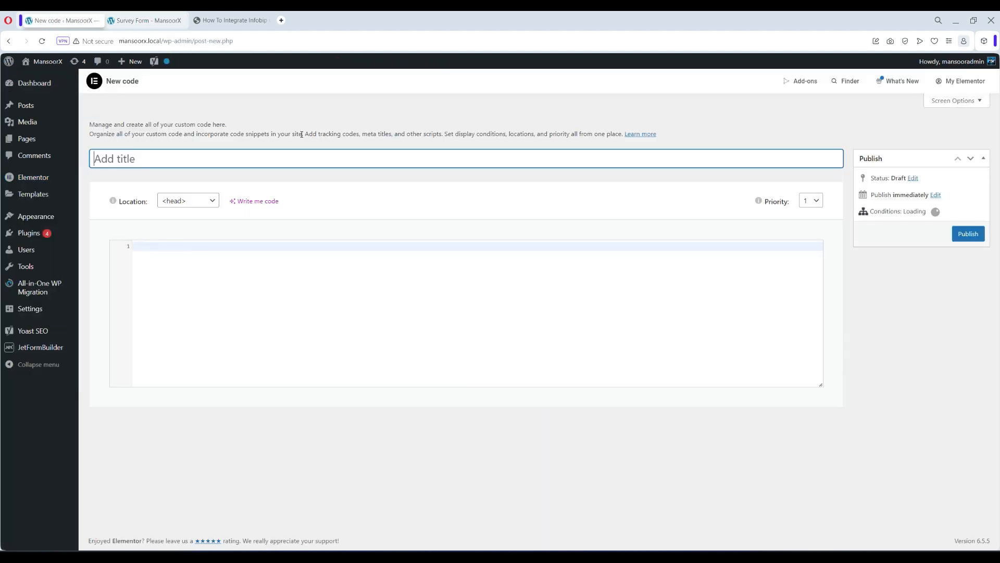
text(Info)
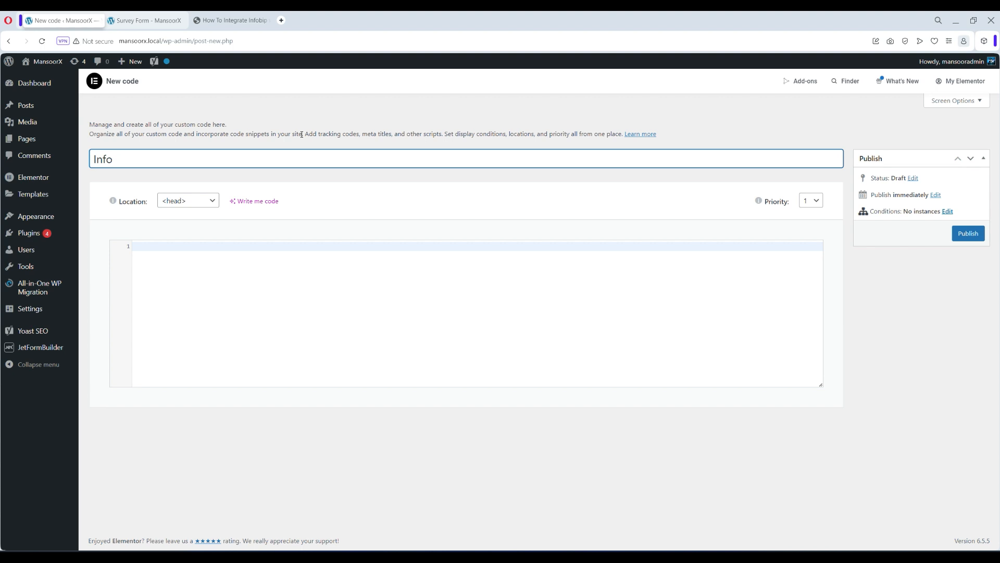
text(obip JS)
click(190, 203)
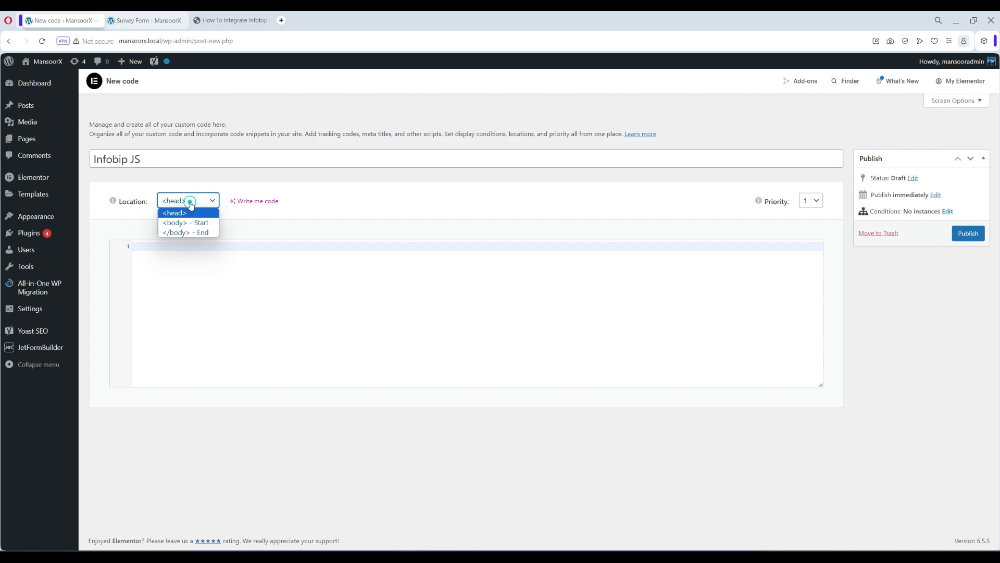
click(188, 232)
Paste the copied JavaScript into the Infobip JS snippet and publish it with the condition Include Entire Site.
click(198, 248)
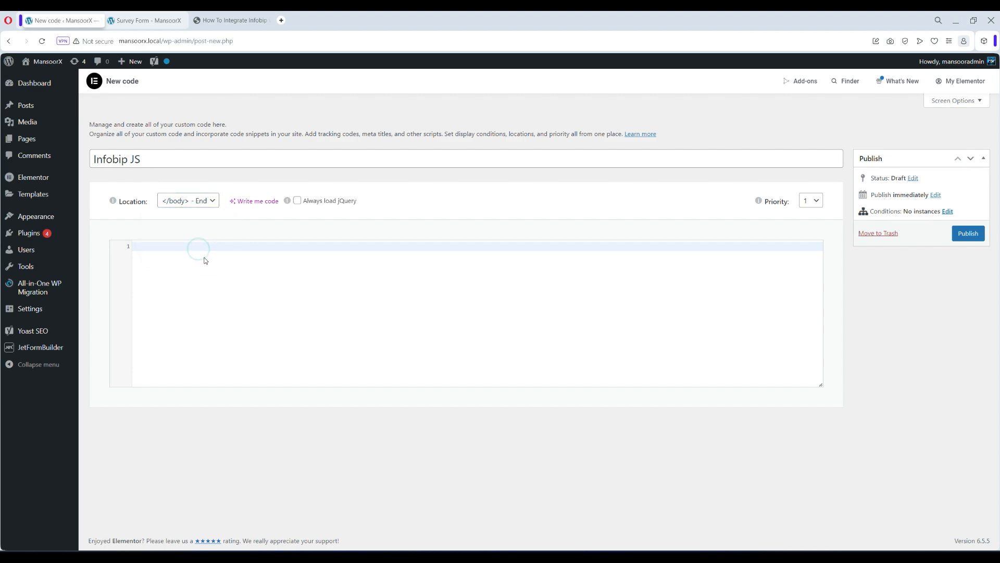
key(ctrl+v)
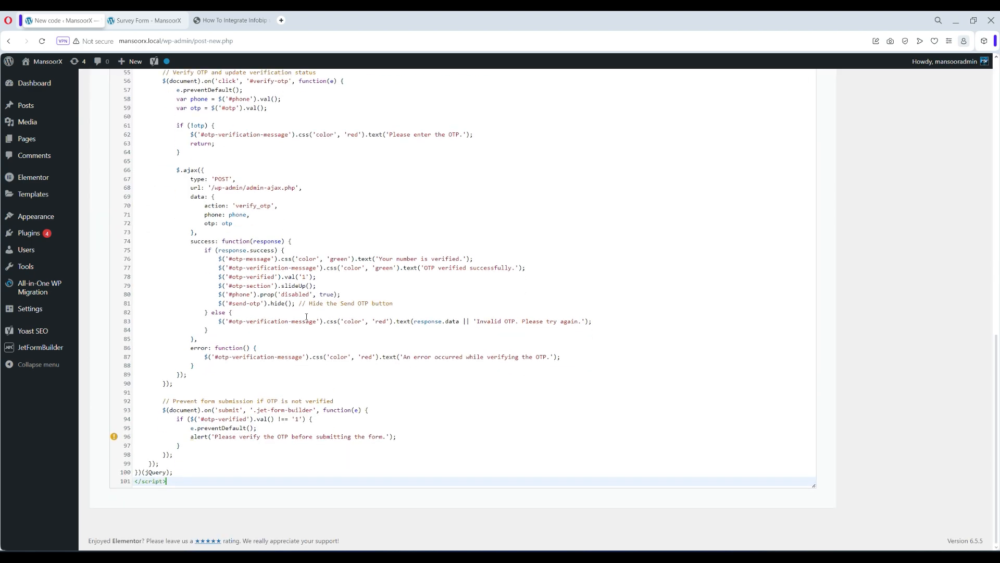
scroll(307, 317, up, 12)
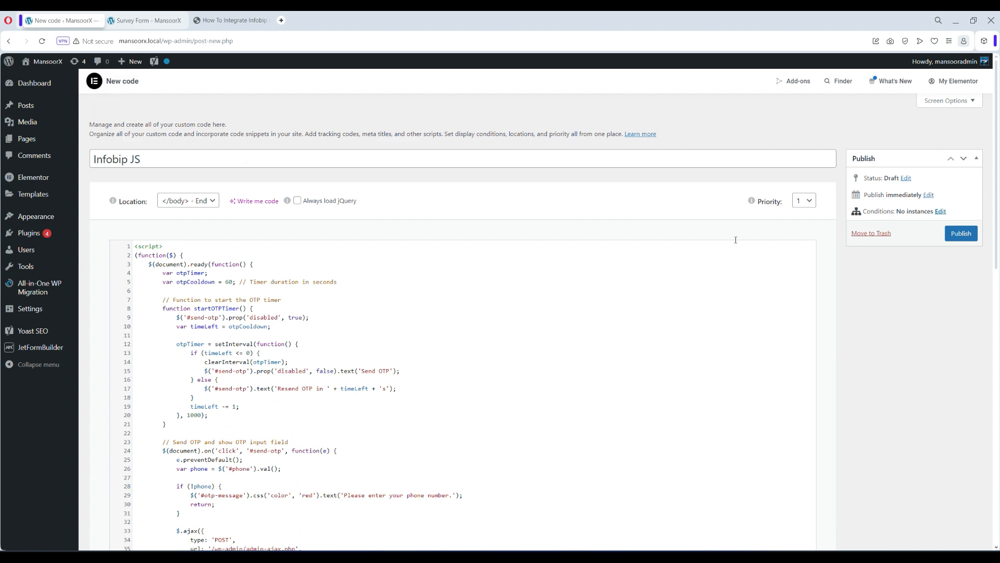
click(962, 233)
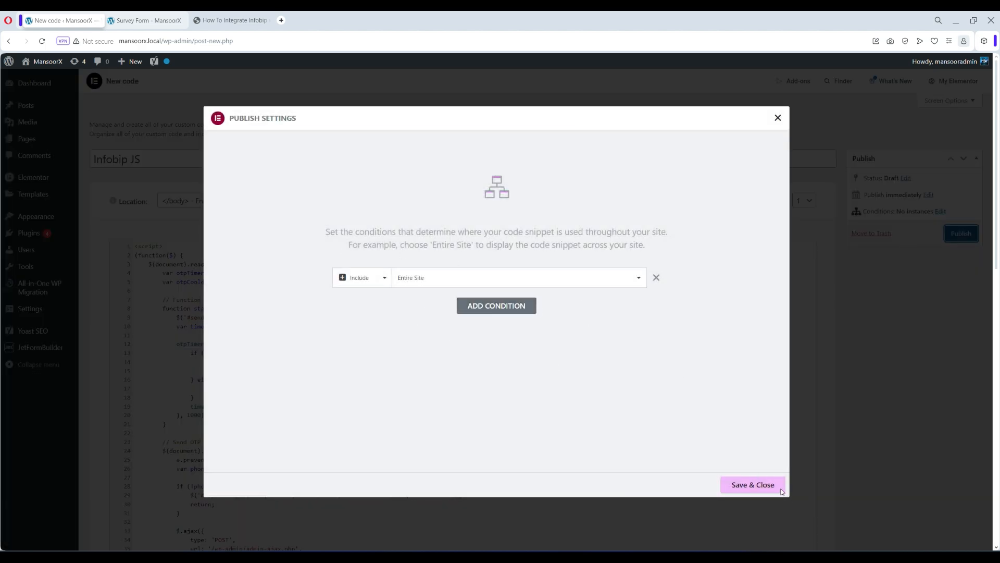
click(781, 491)
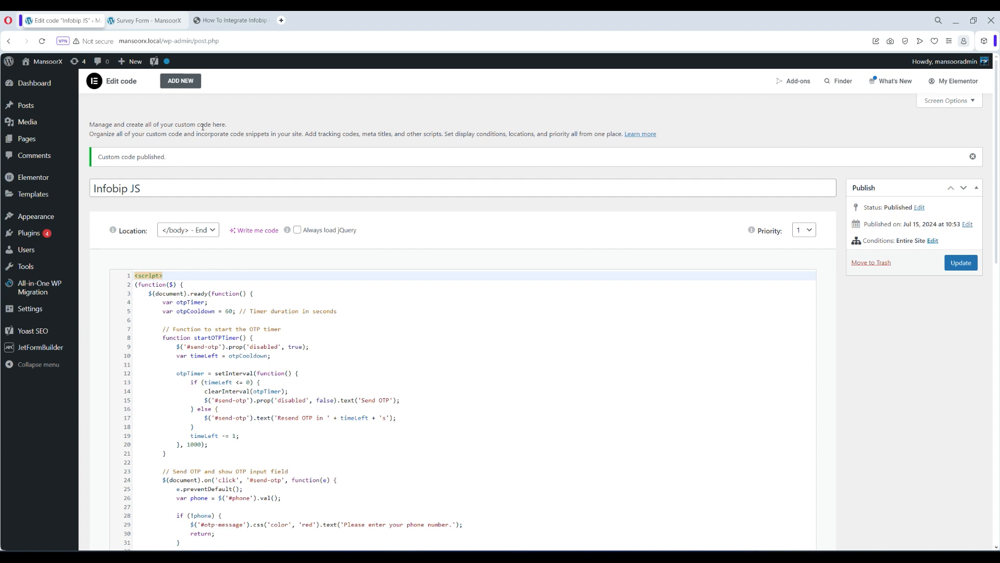
On the reloaded Survey Form page, enter the phone number and send an OTP to it.
click(144, 20)
click(42, 41)
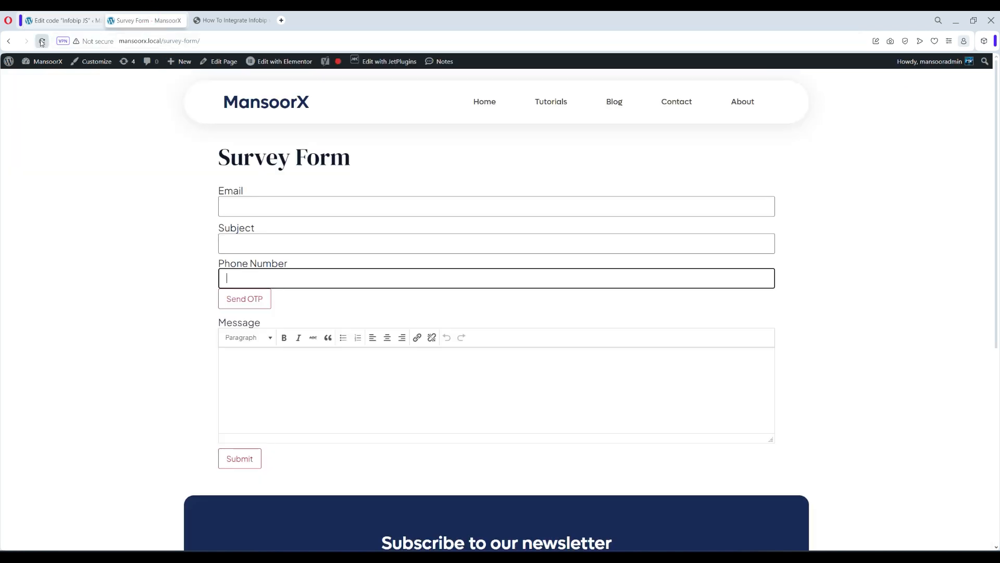
click(264, 275)
click(245, 280)
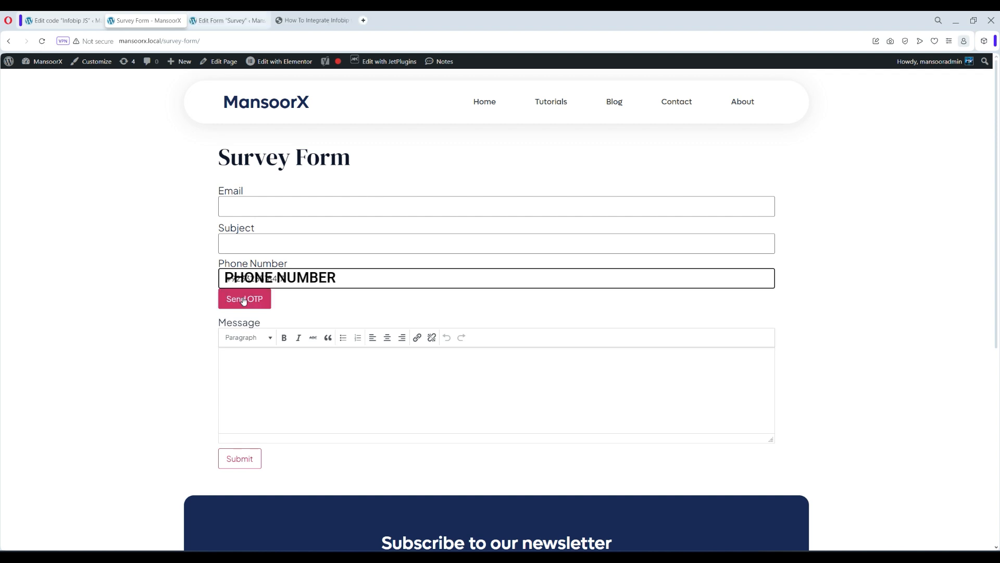
click(244, 301)
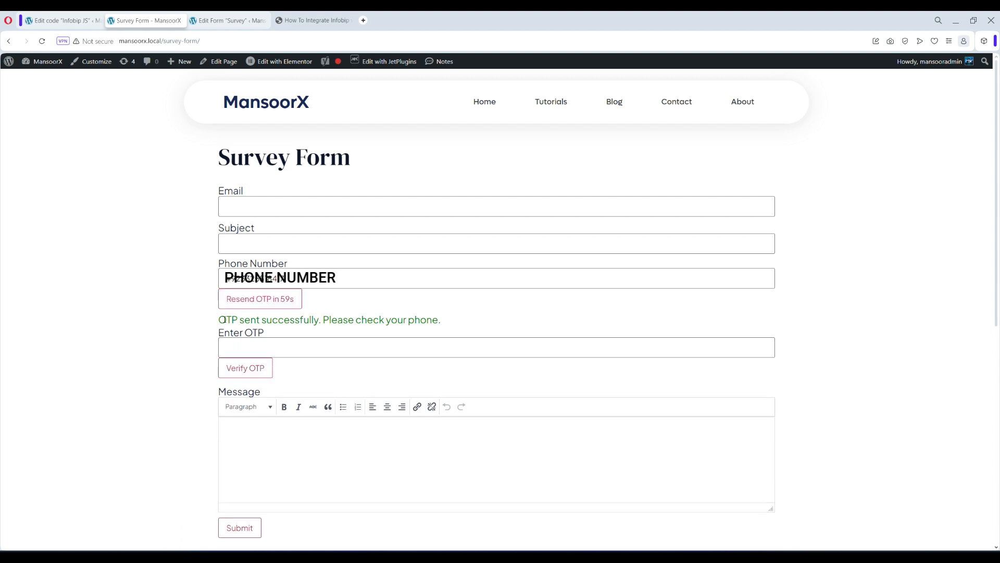
drag(223, 320, 296, 319)
click(252, 319)
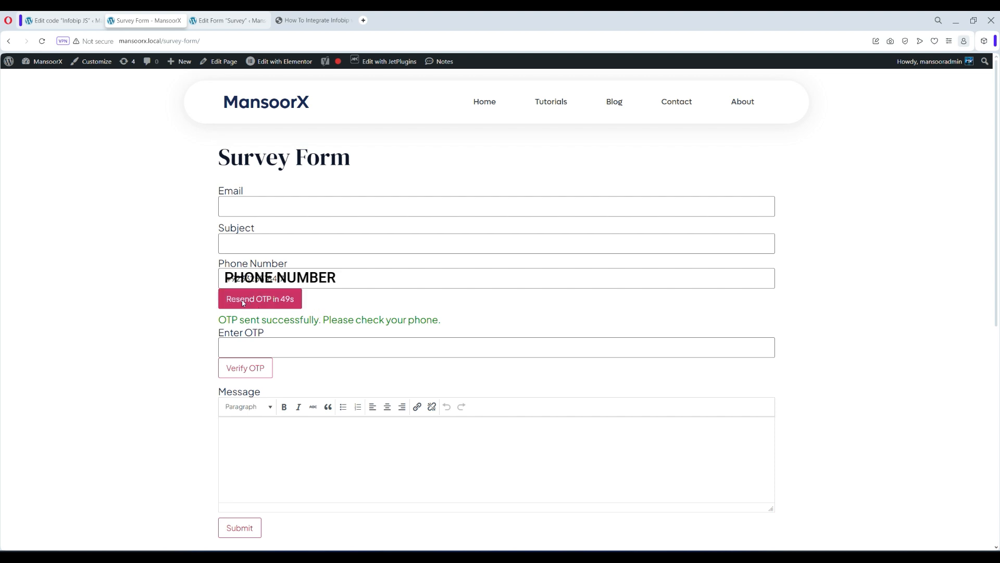
Enter the received verification code in the Enter OTP field and verify it.
click(260, 344)
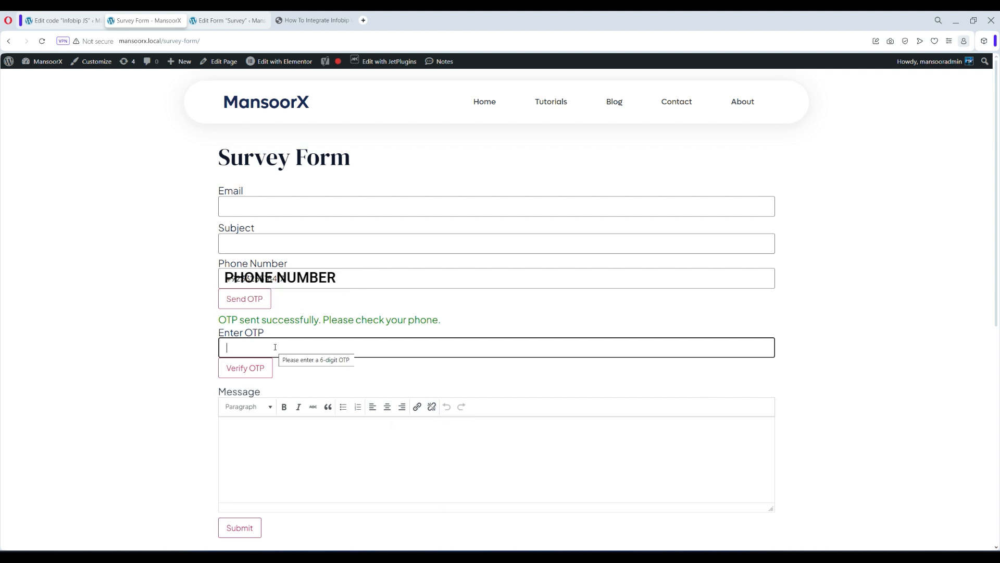
key(ctrl+v)
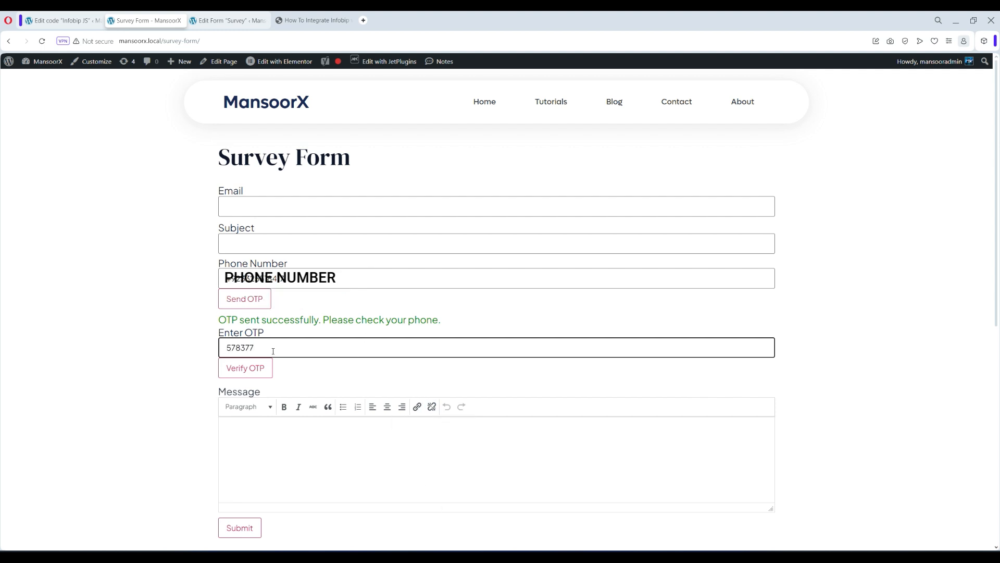
click(250, 371)
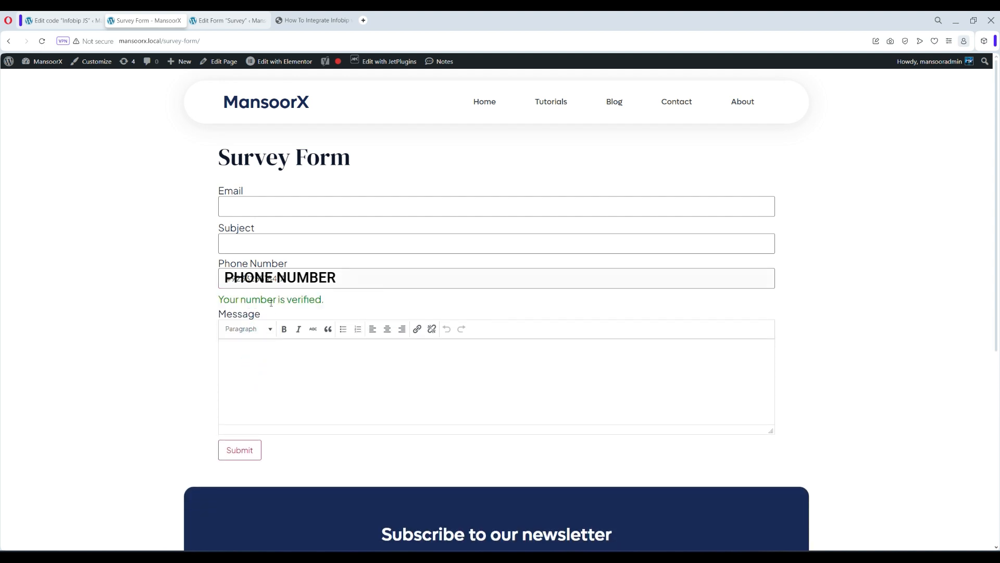
Examine the verification message and check whether the Phone Number field can still be edited after verification.
drag(223, 301, 218, 279)
click(335, 294)
click(350, 280)
double_click(350, 281)
click(348, 279)
double_click(273, 280)
click(335, 279)
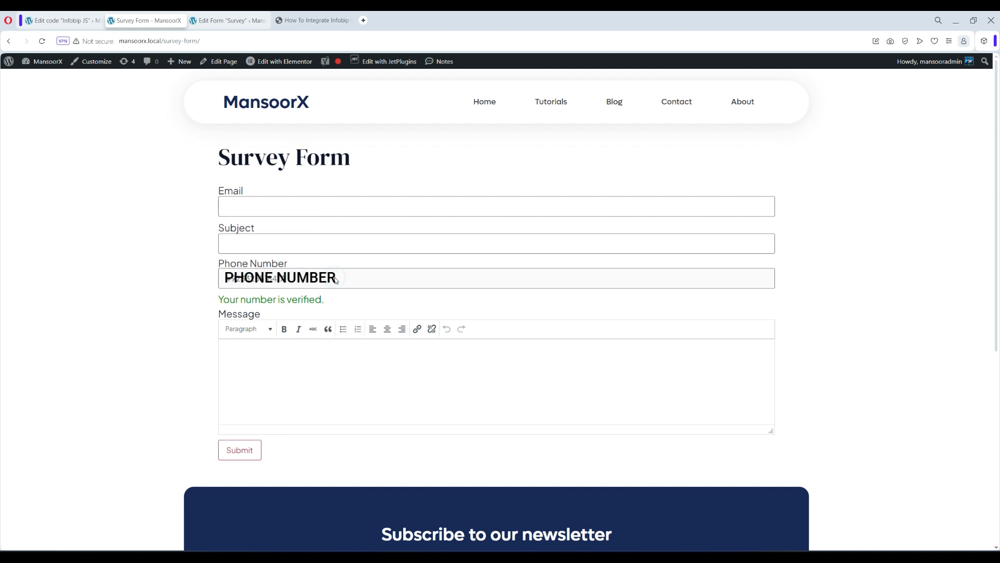